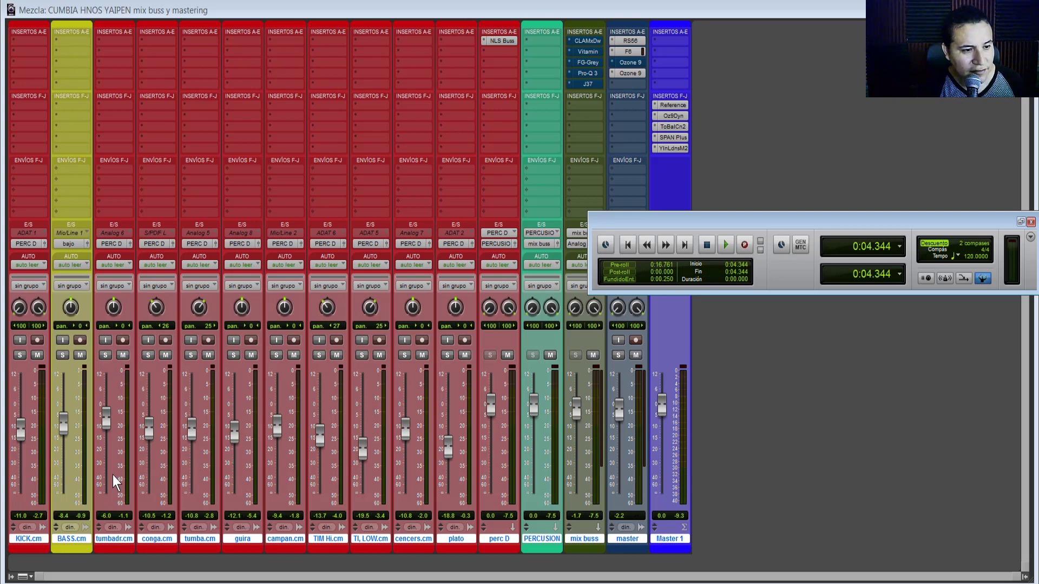
- Lower the BASS.cm track's volume all the way to silence and raise the plato track's level to -14.5 dB
drag(63, 425, 59, 541)
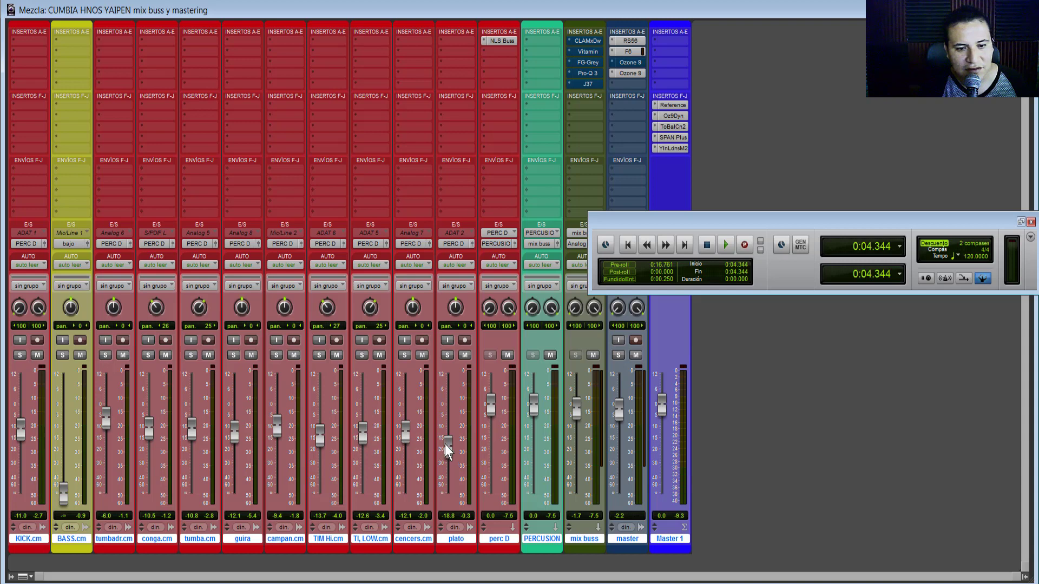
drag(450, 445, 448, 440)
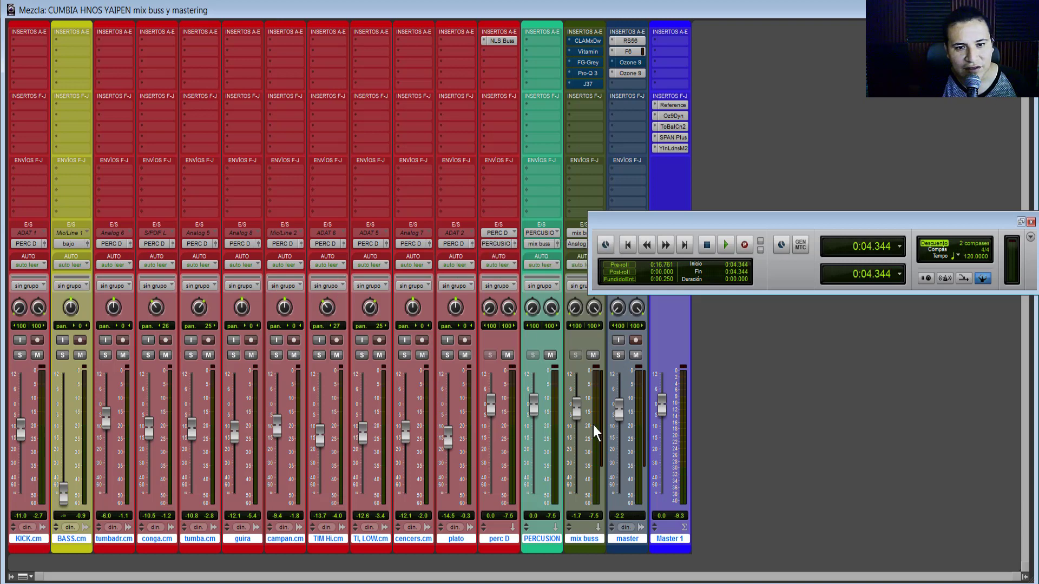
drag(631, 213, 664, 371)
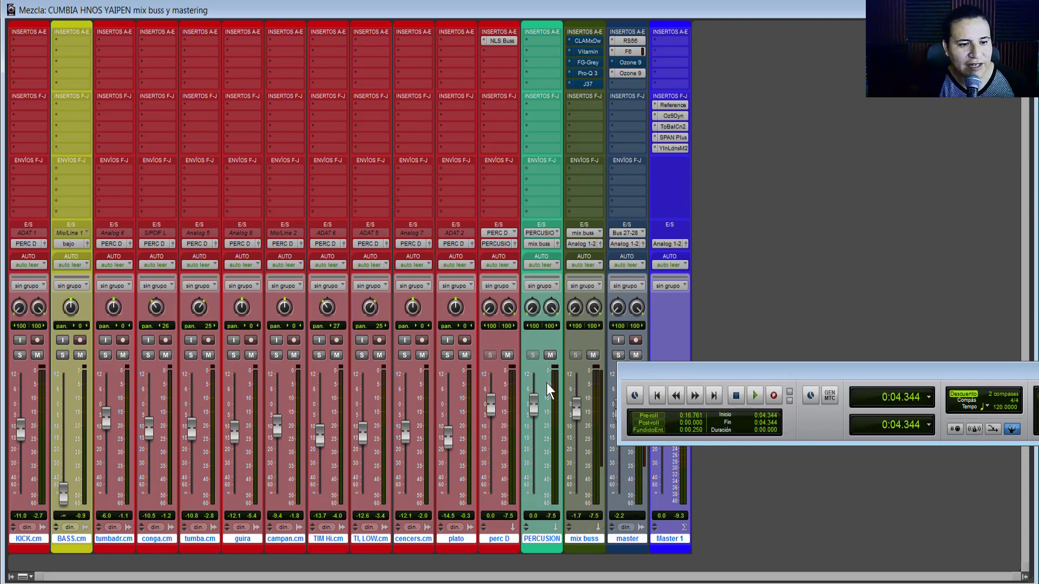
- Play the session and set the track levels to -8.9 dB for plato, -9.7 dB for cencers.cm and -10.2 dB for KICK.cm
key(space)
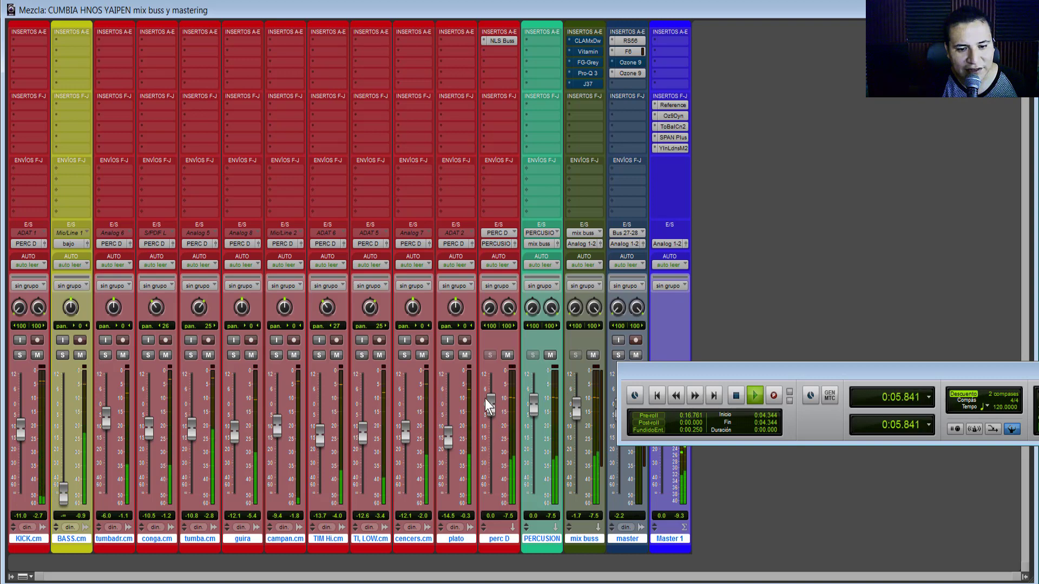
drag(449, 437, 403, 430)
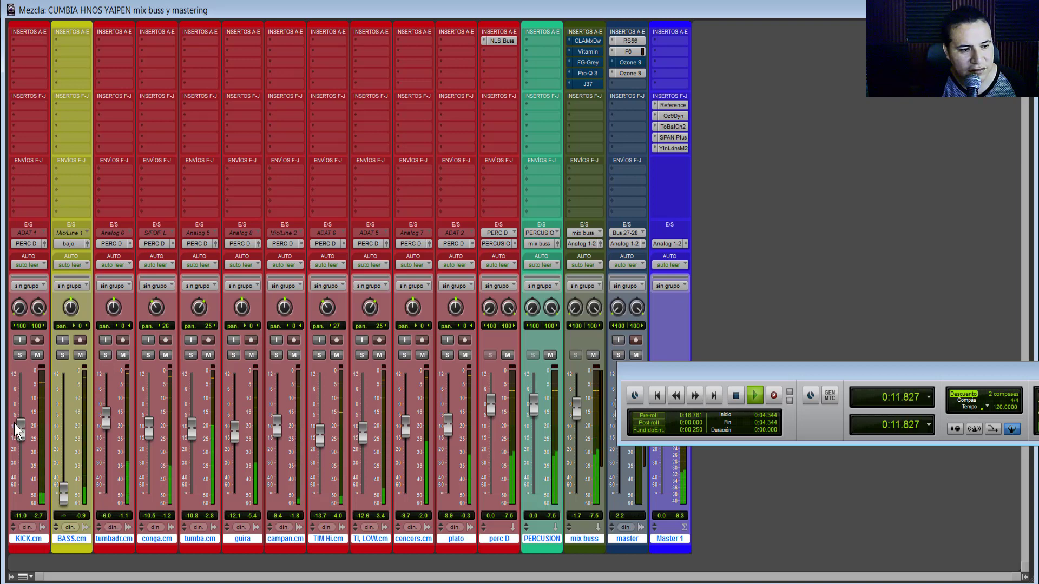
drag(15, 424, 23, 433)
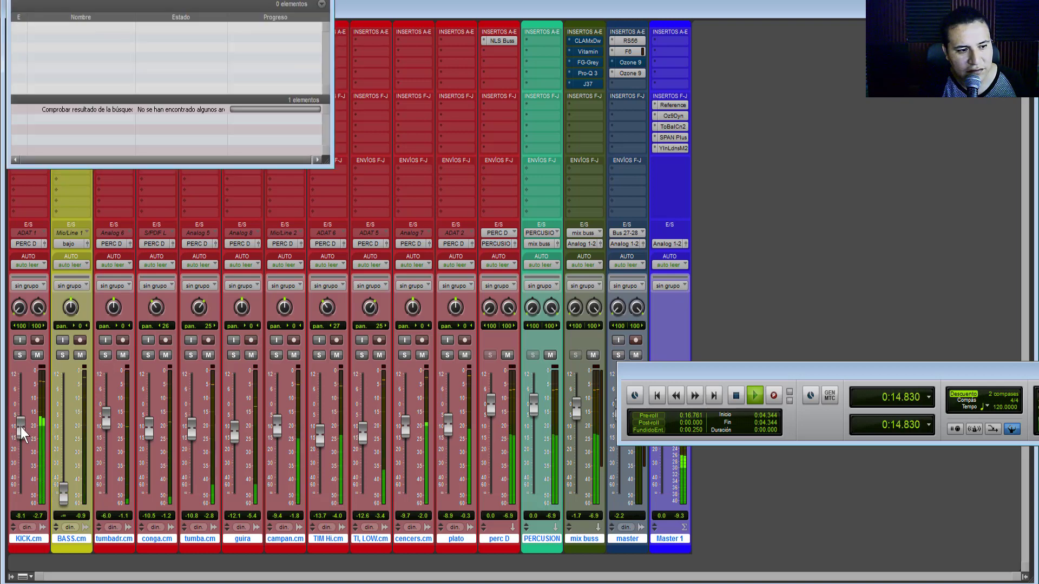
click(349, 5)
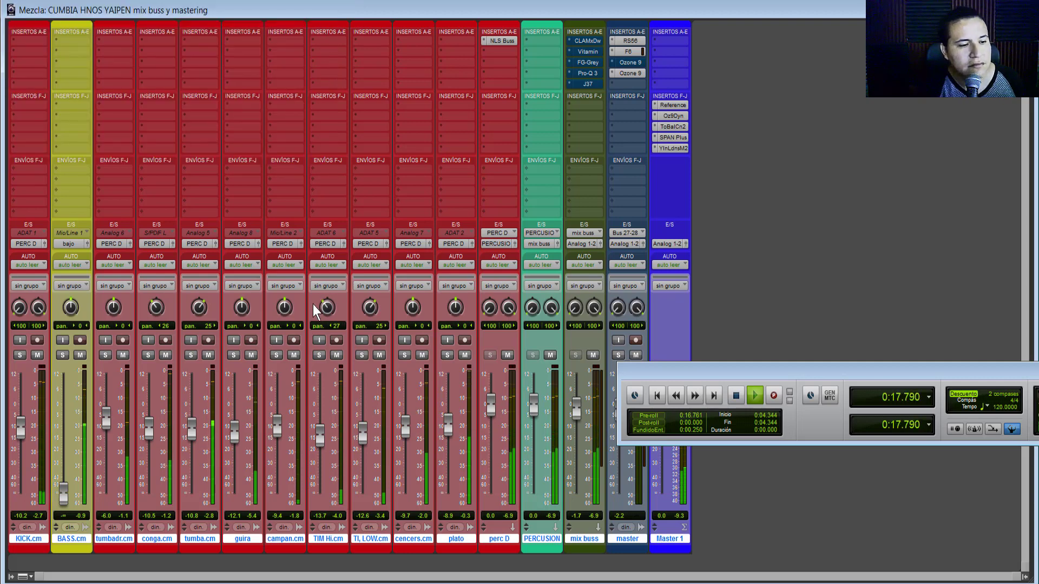
key(space)
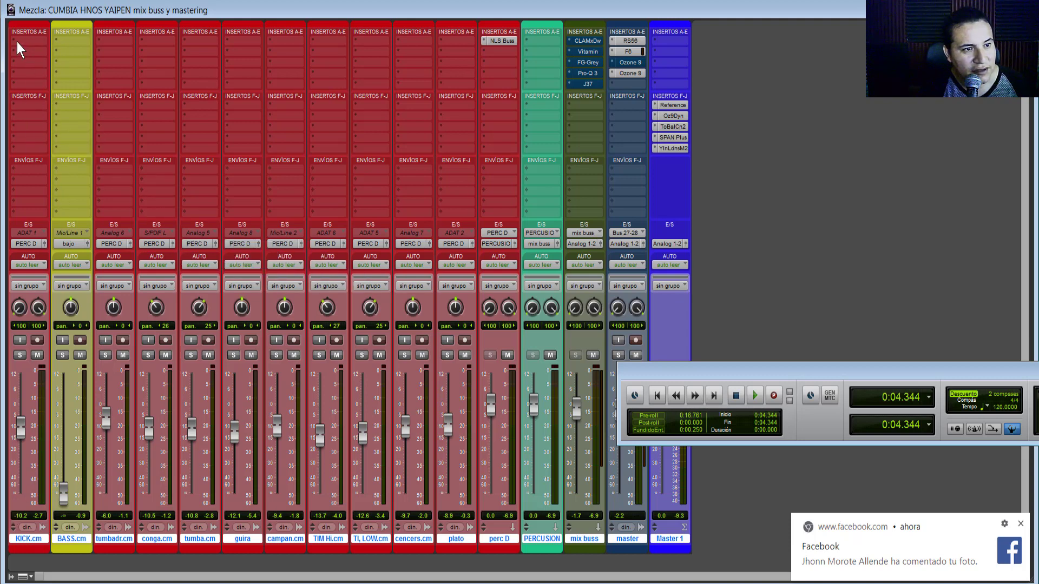
- Examine the NLS Buss plug-in and its VCA groups console on the perc D track
click(506, 43)
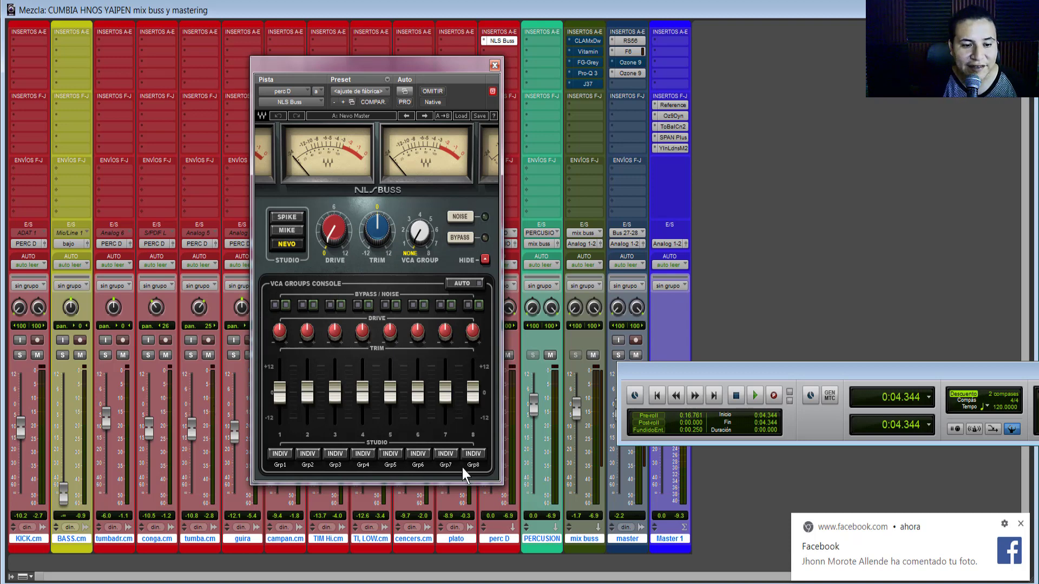
mouse_move(275, 402)
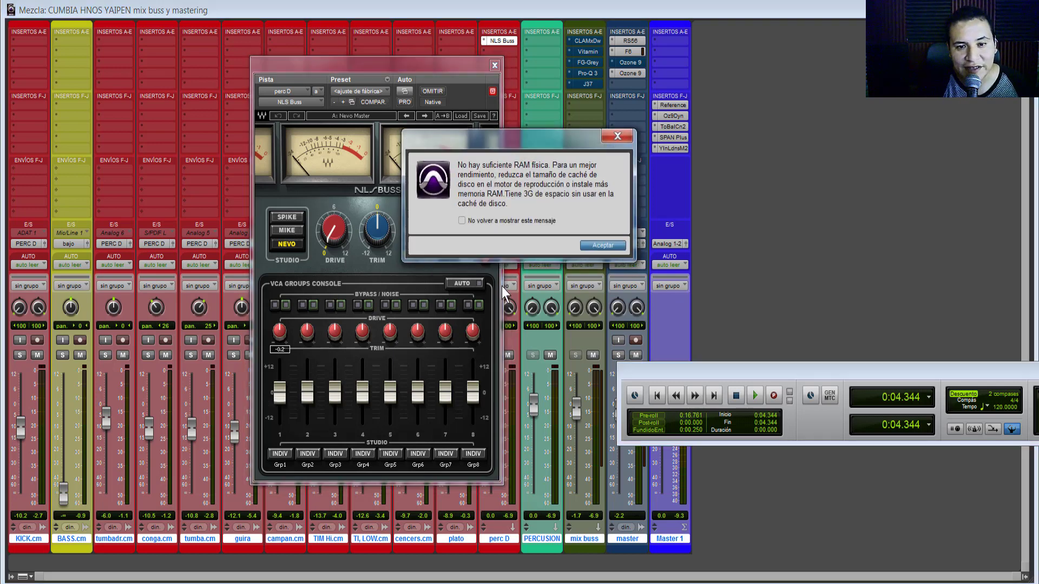
click(602, 250)
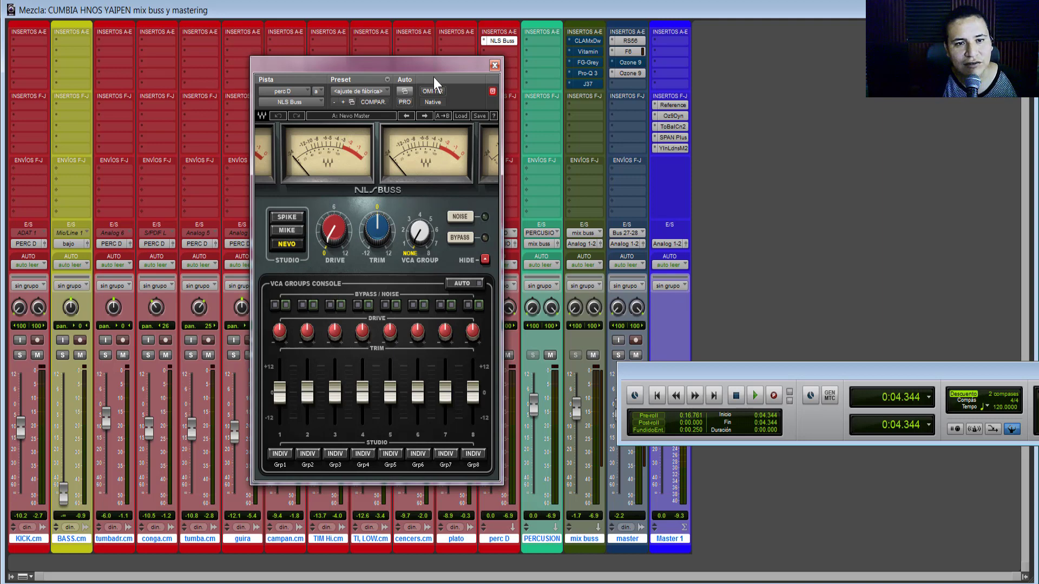
drag(419, 61, 377, 40)
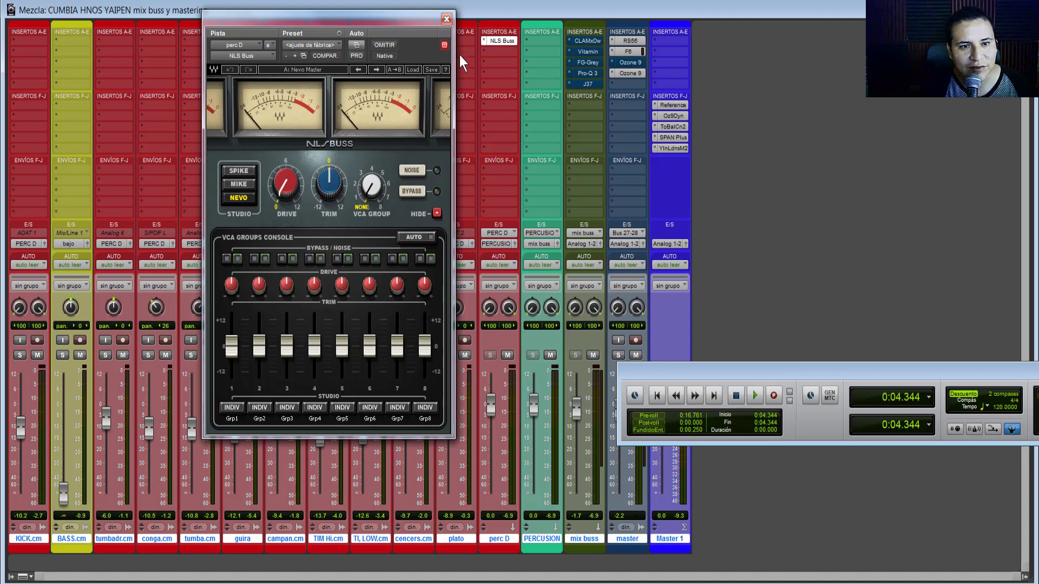
click(446, 20)
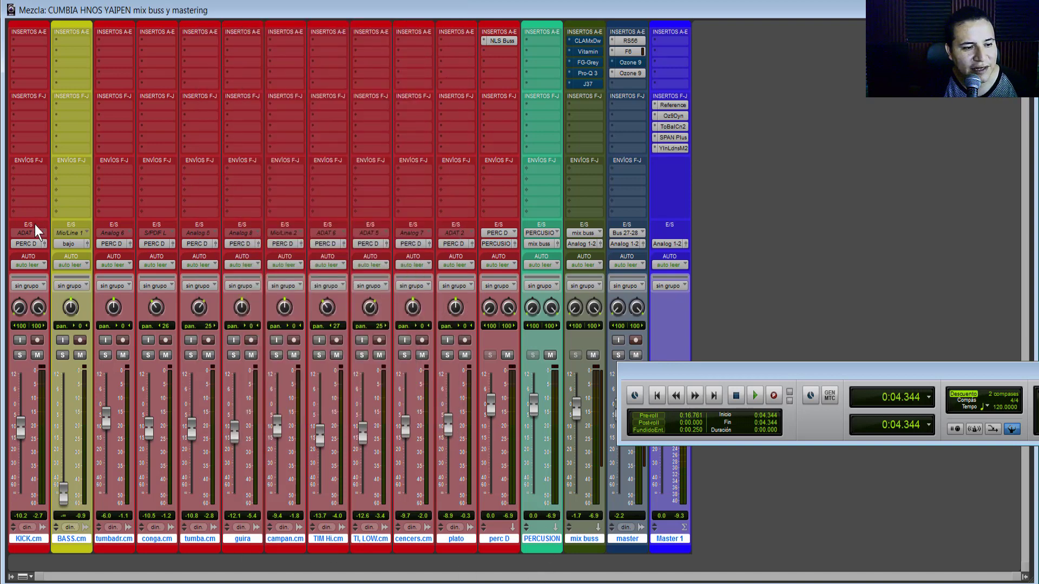
- Clear the track selection and delete the BASS.cm track along with its active clips
ctrl+click(496, 539)
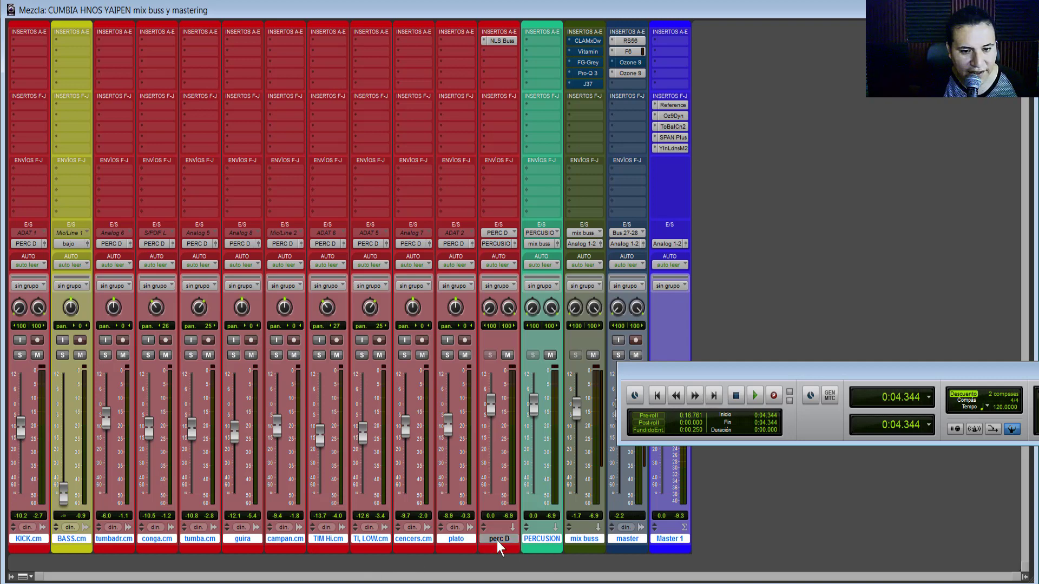
alt+click(460, 541)
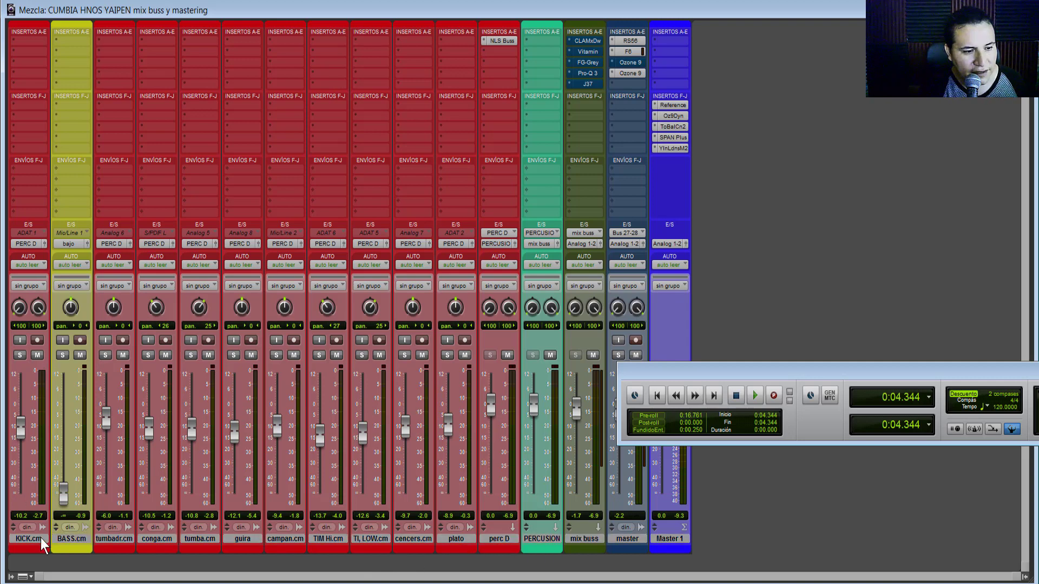
click(77, 534)
right_click(77, 535)
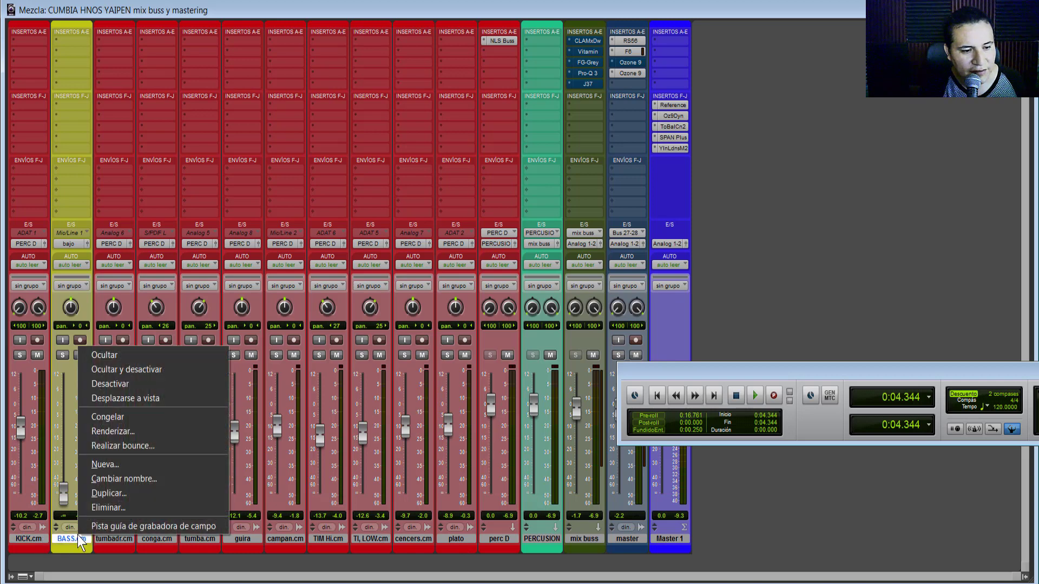
click(100, 503)
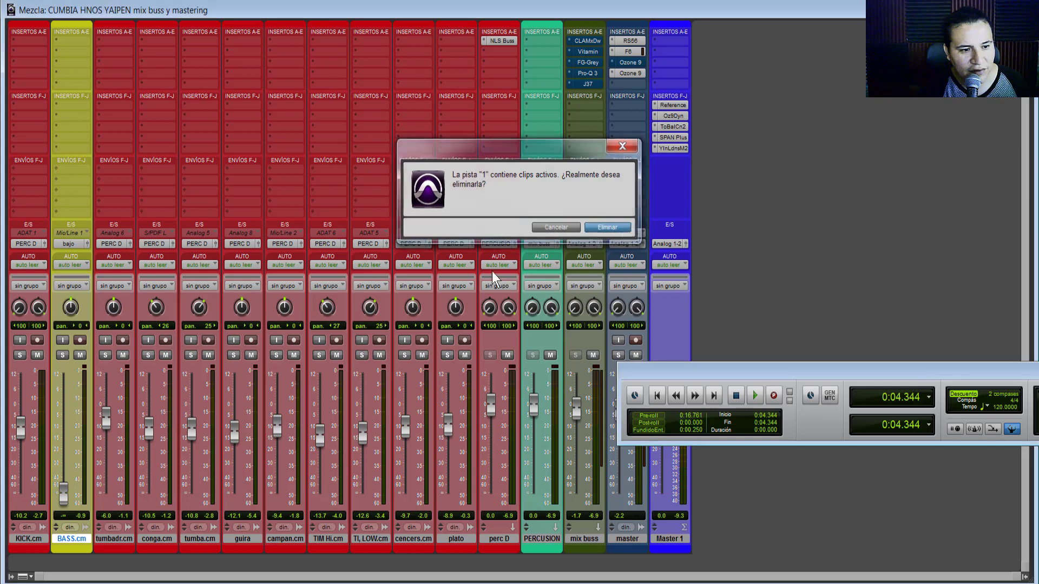
click(620, 231)
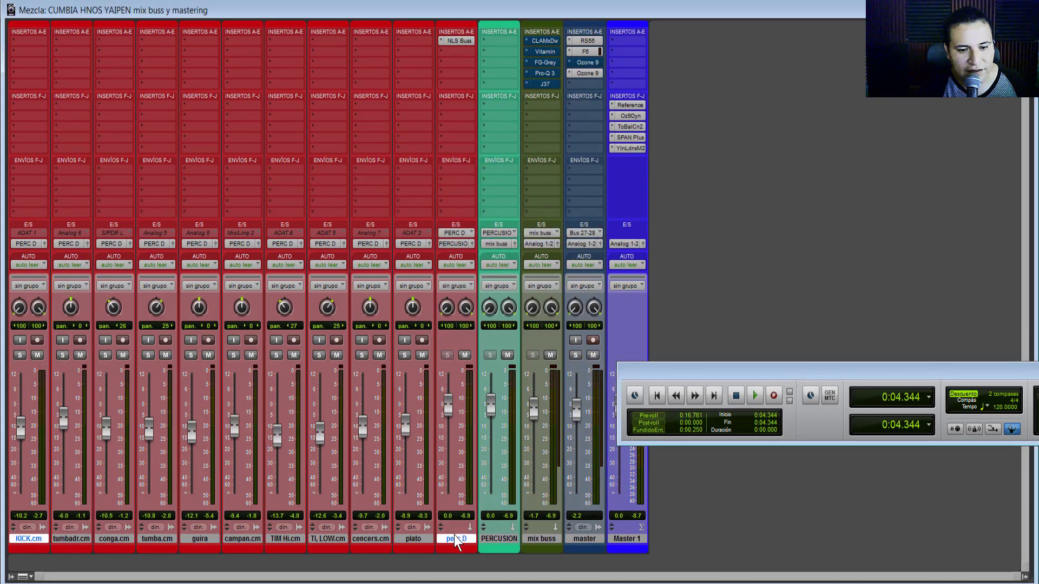
- Insert the Waves NLS Channel plug-in in insert slot J of all the percussion tracks from KICK.cm to plato
shift+click(421, 541)
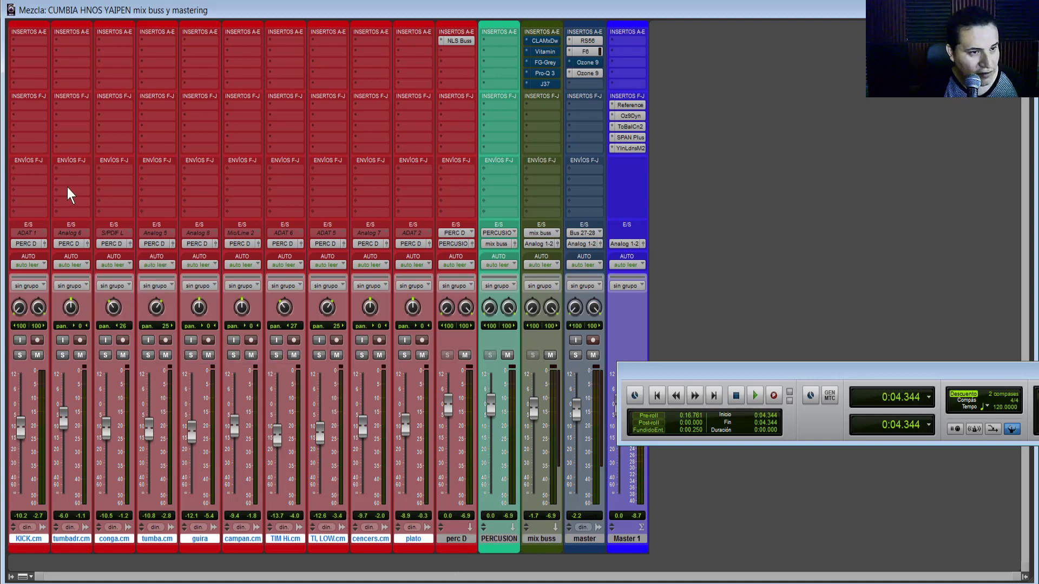
click(27, 170)
mouse_move(48, 206)
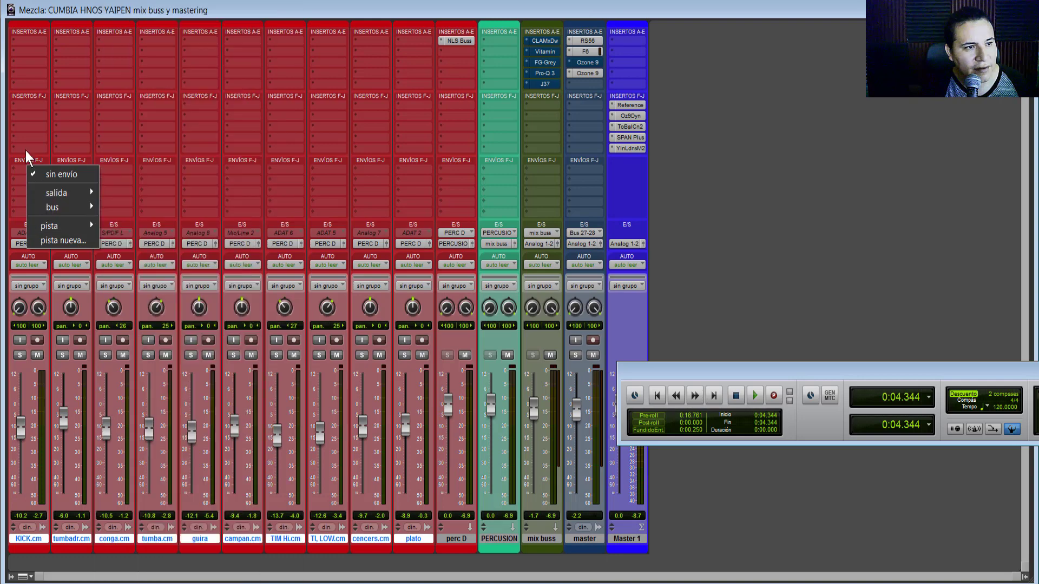
click(697, 247)
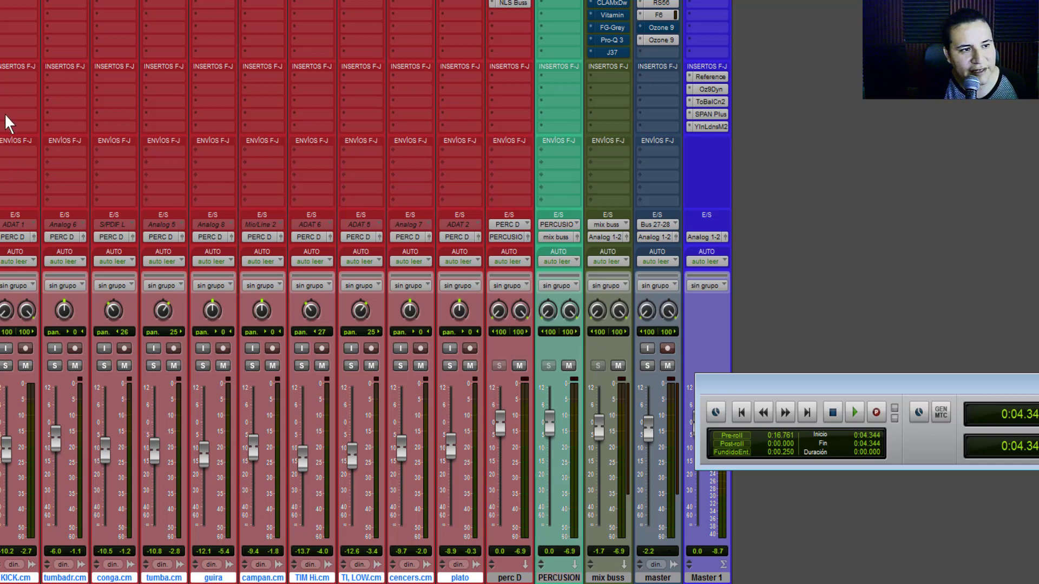
click(4, 128)
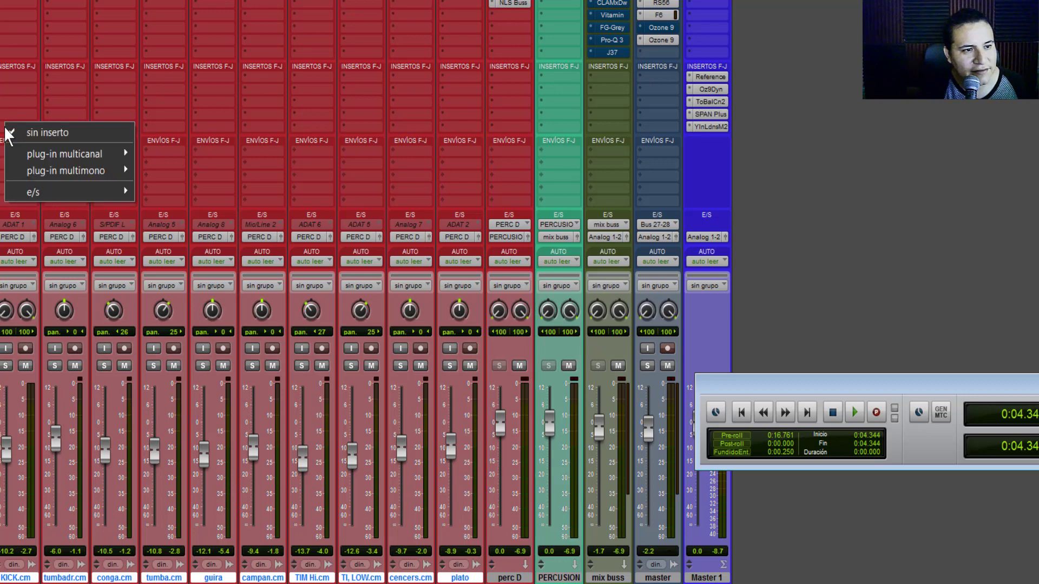
mouse_move(36, 172)
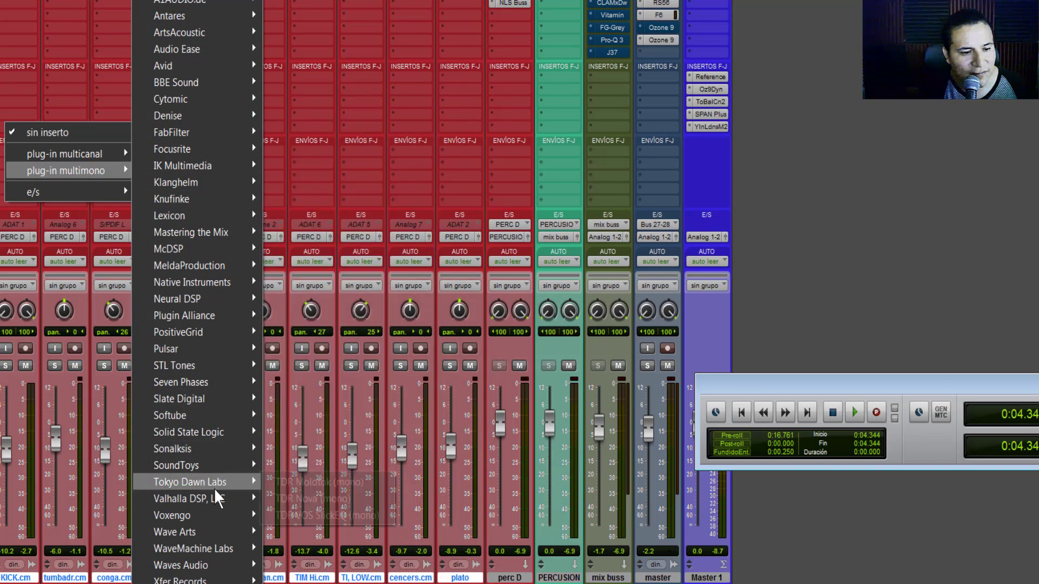
mouse_move(217, 568)
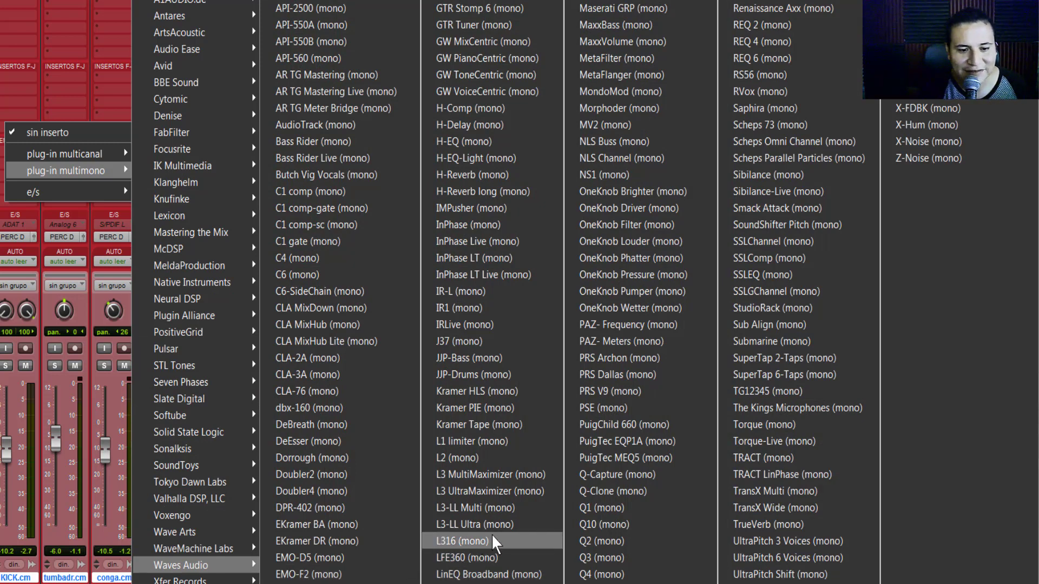
click(619, 159)
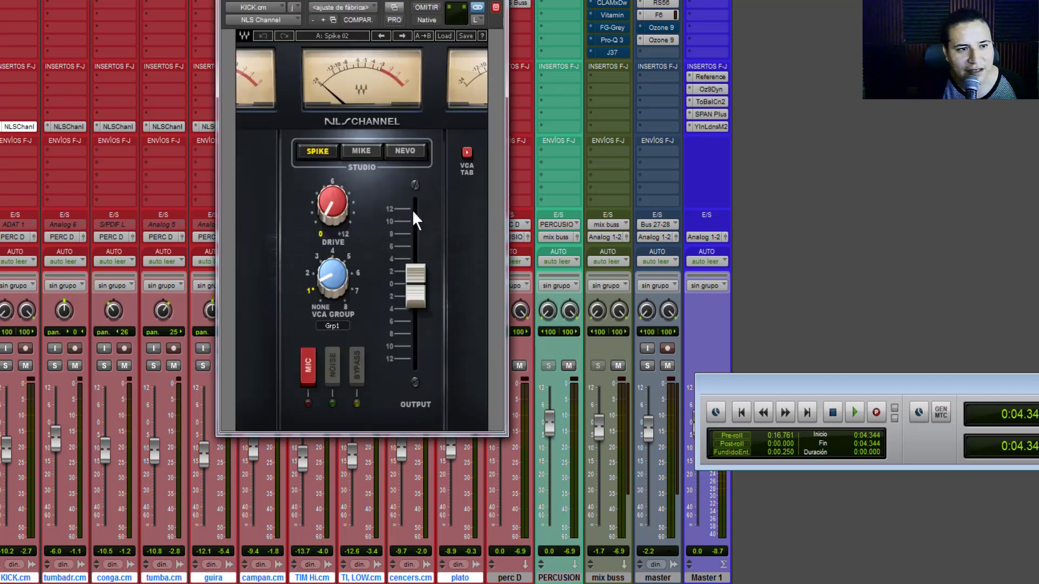
click(496, 7)
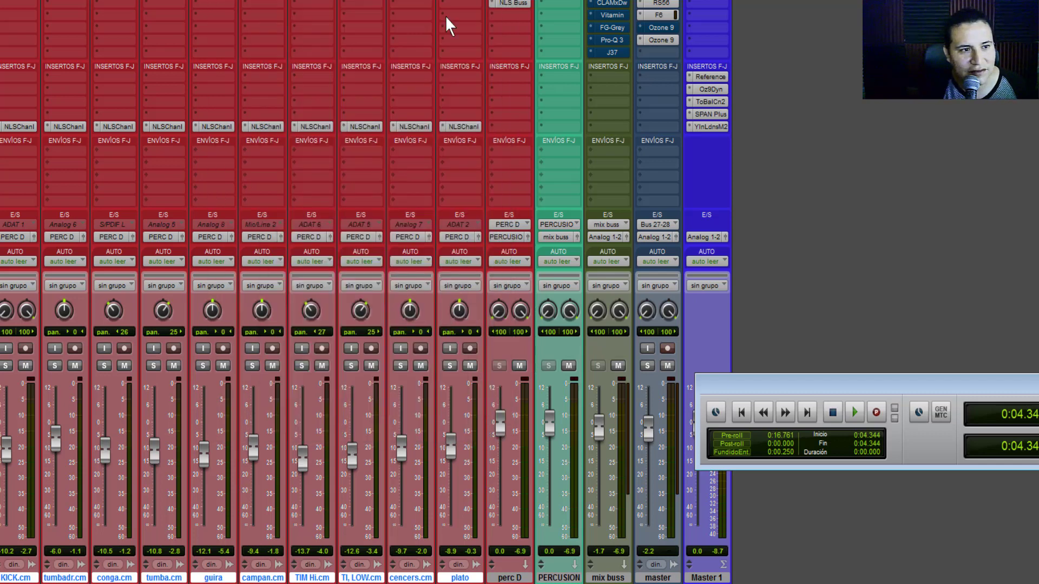
- Solo KICK.cm during playback and raise the drive of its NLS Channel above 6
click(14, 126)
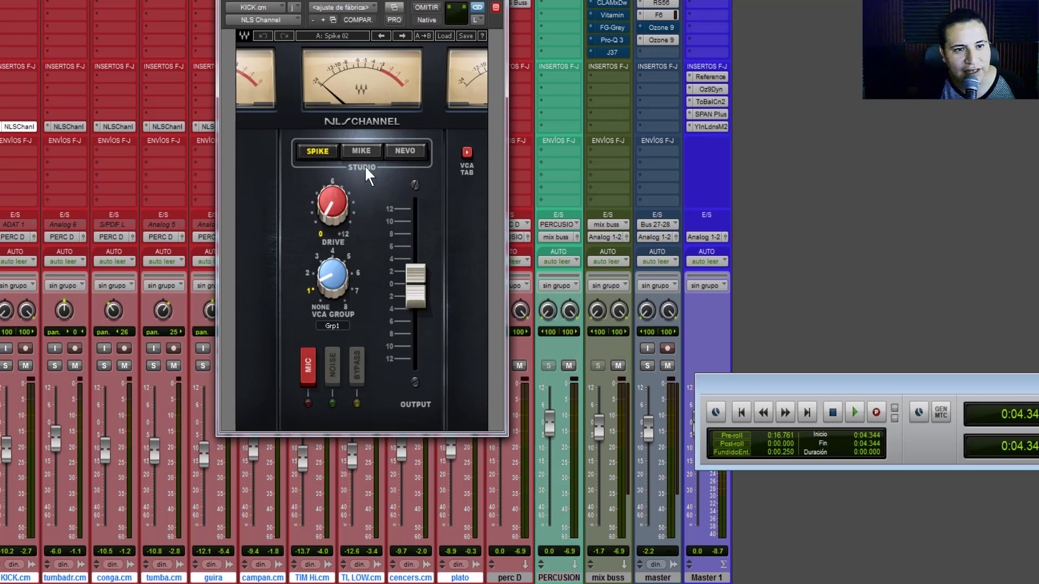
key(space)
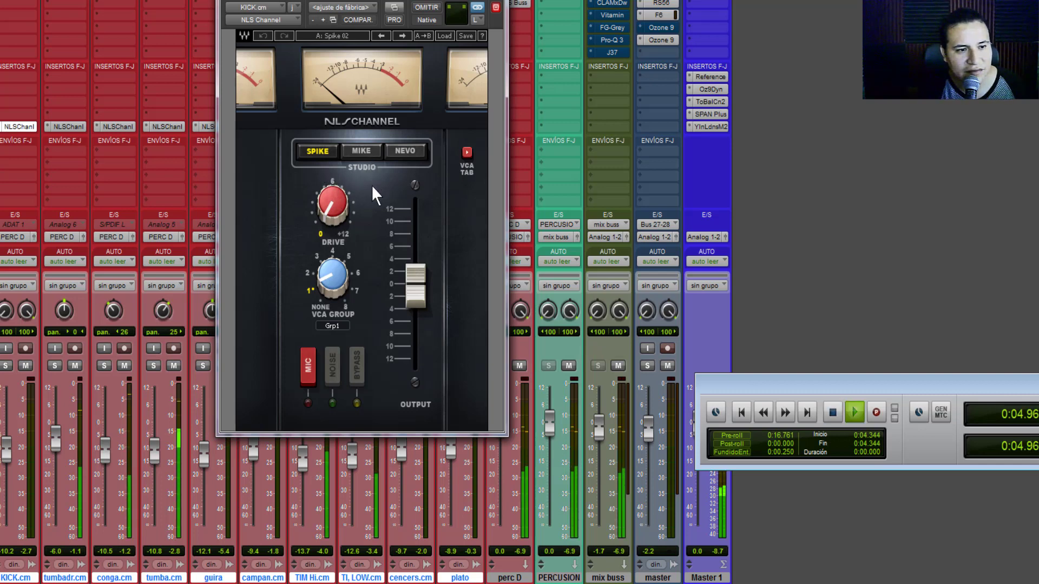
click(5, 365)
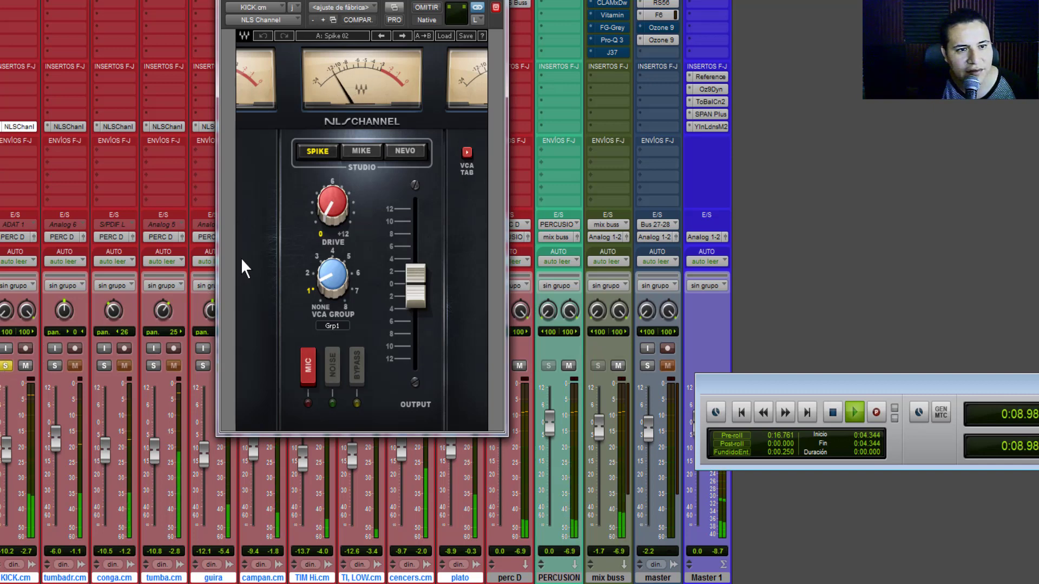
drag(332, 203, 332, 194)
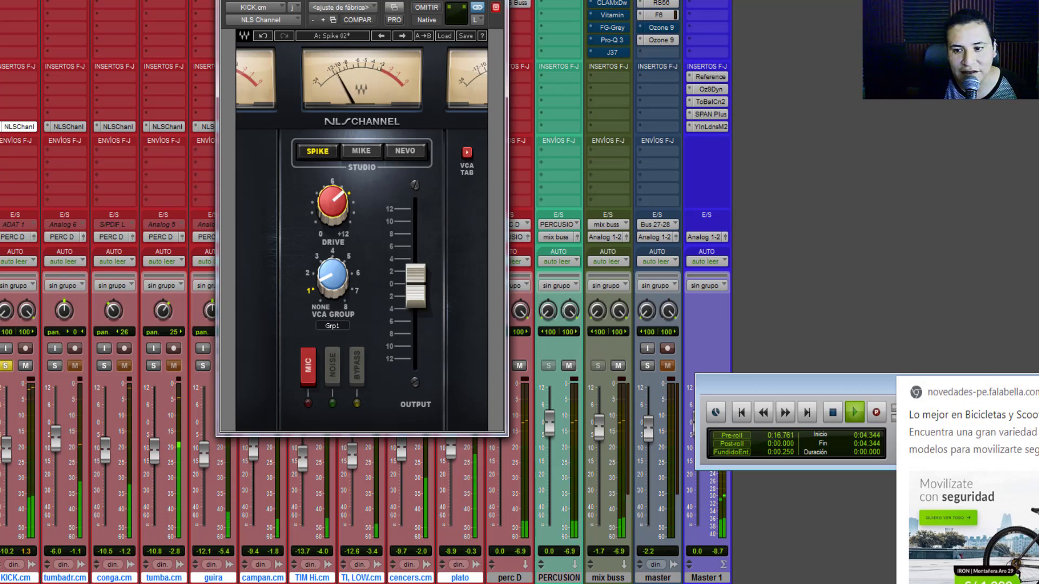
- Audition the Mike studio model on the kick's NLS Channel and switch it to Nevo
click(361, 151)
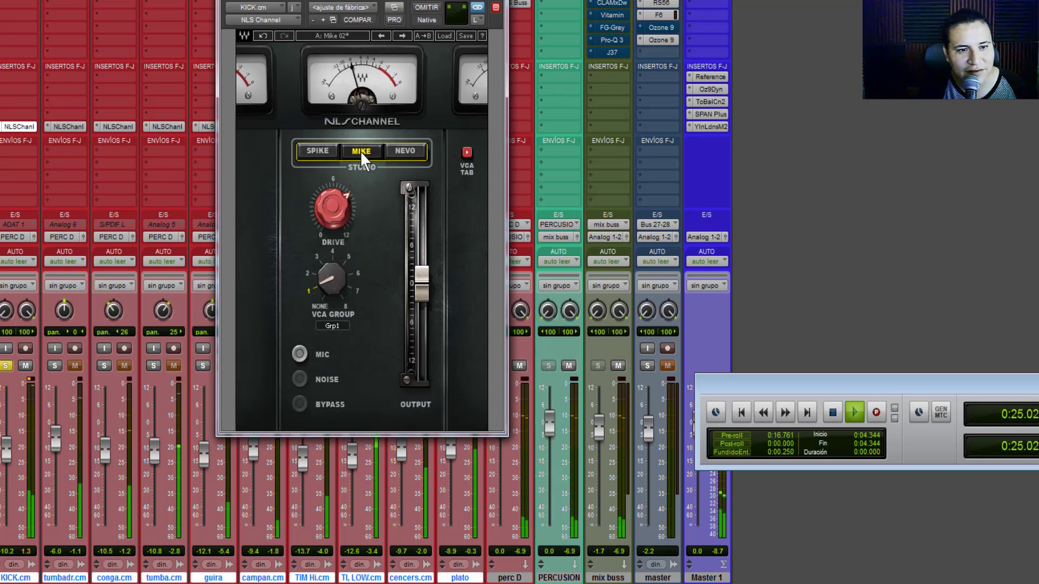
click(405, 151)
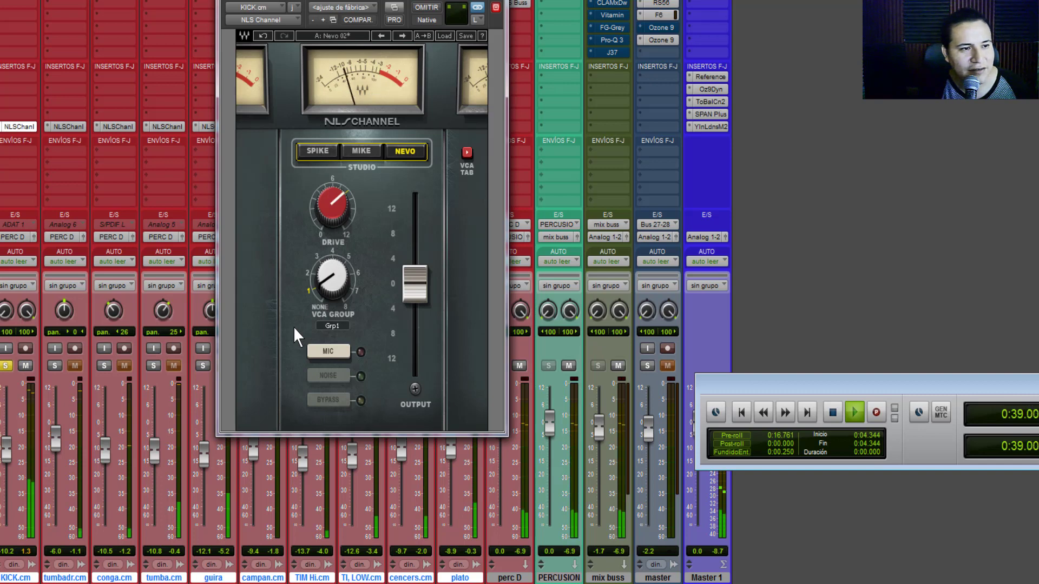
key(space)
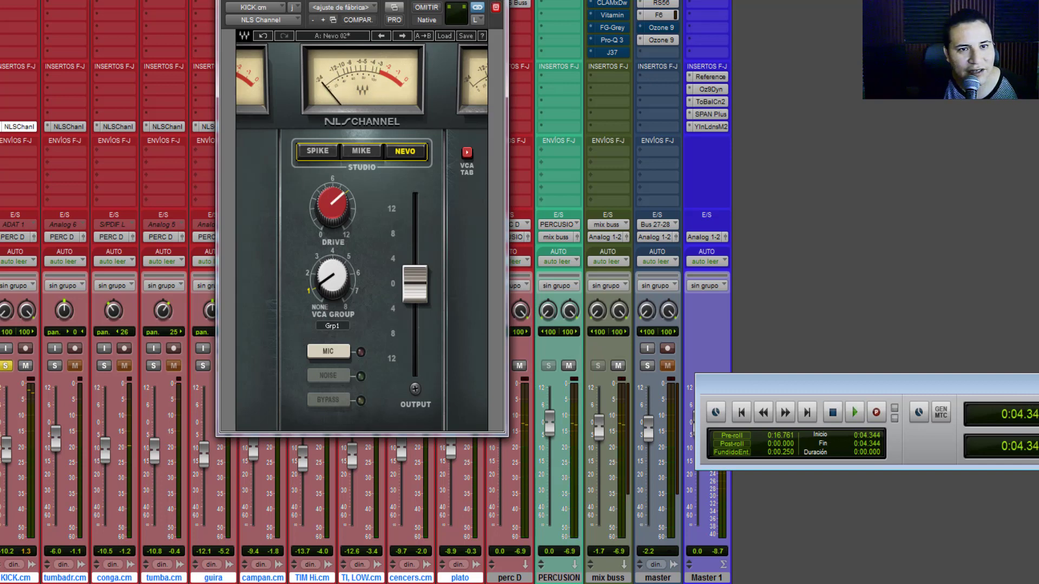
click(495, 7)
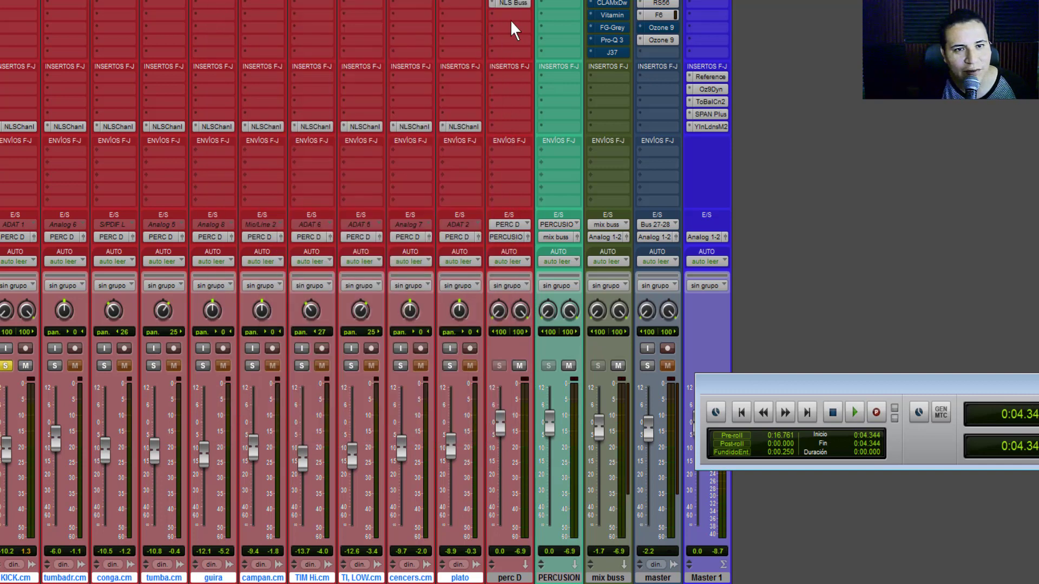
- Inspect perc D's NLS Buss and its VCA groups console during playback, checking the kick's NLS Channel group assignment
click(517, 6)
key(space)
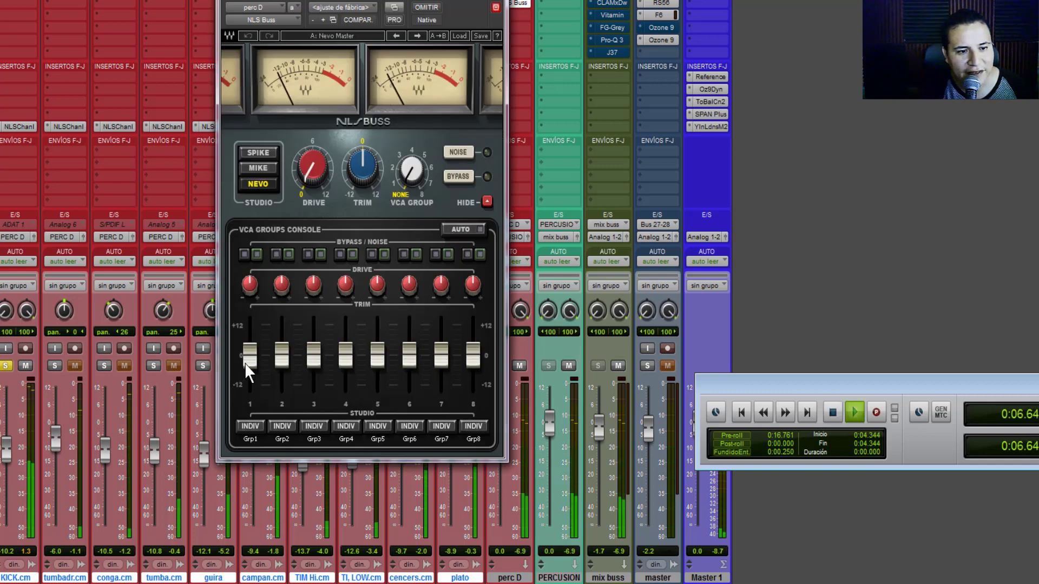
key(space)
click(18, 124)
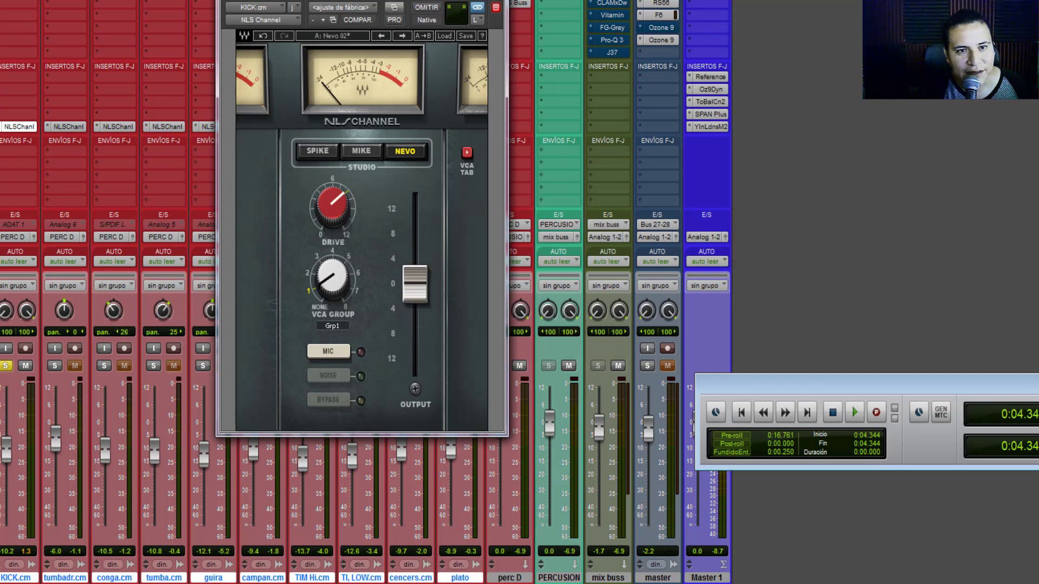
click(496, 7)
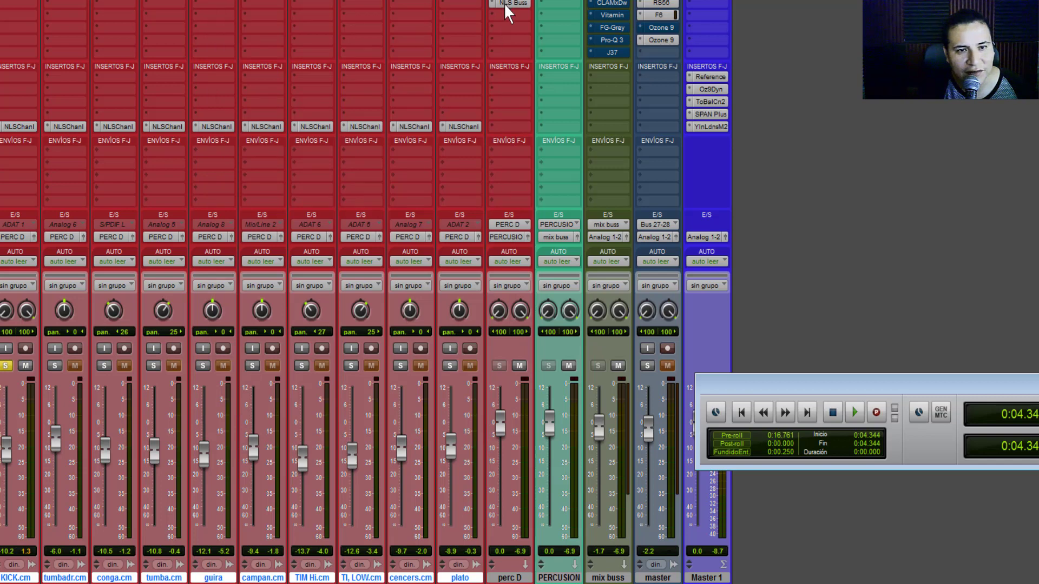
click(504, 4)
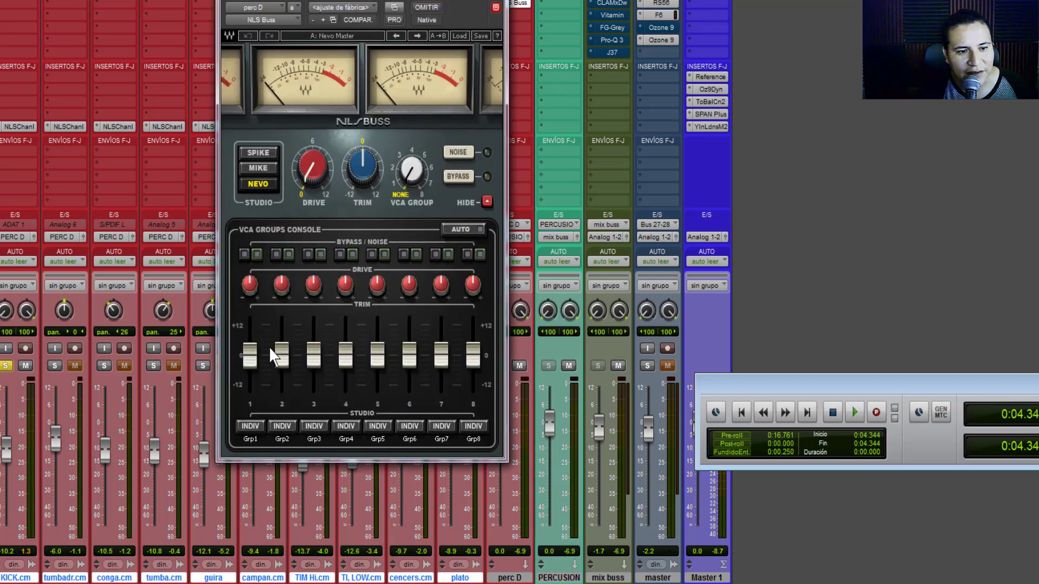
- Try a slightly lower Grp1 trim and the Mike studio model on perc D's NLS Buss during playback
key(space)
drag(252, 358, 249, 367)
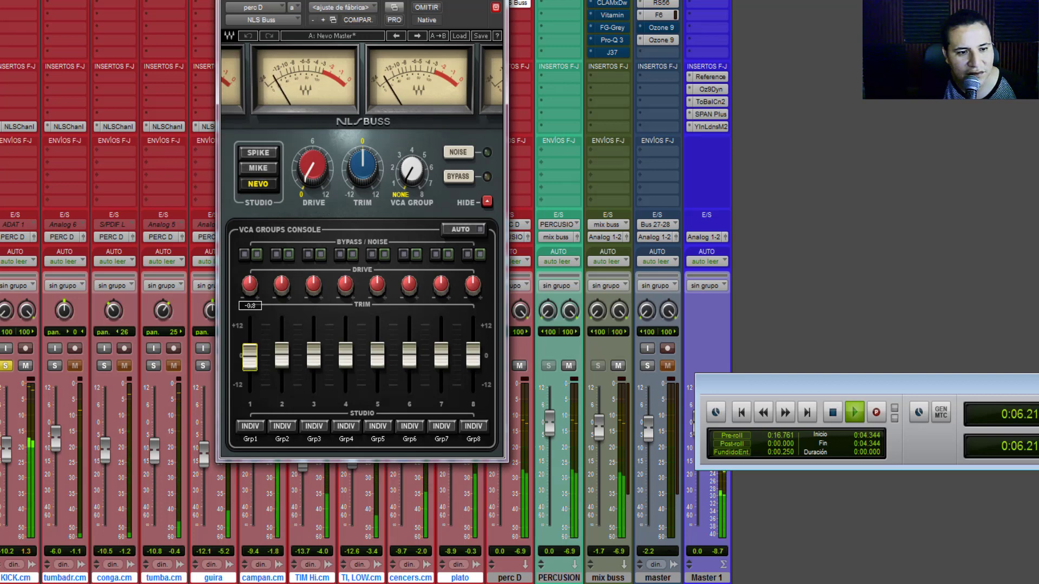
mouse_move(248, 366)
mouse_down()
mouse_move(249, 396)
mouse_move(253, 365)
mouse_up()
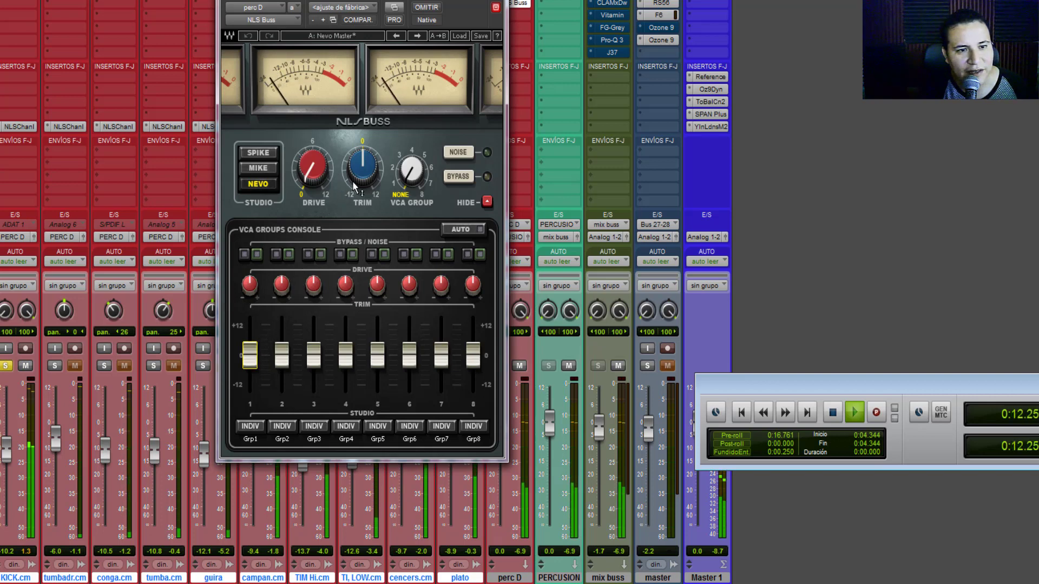
click(255, 168)
click(265, 184)
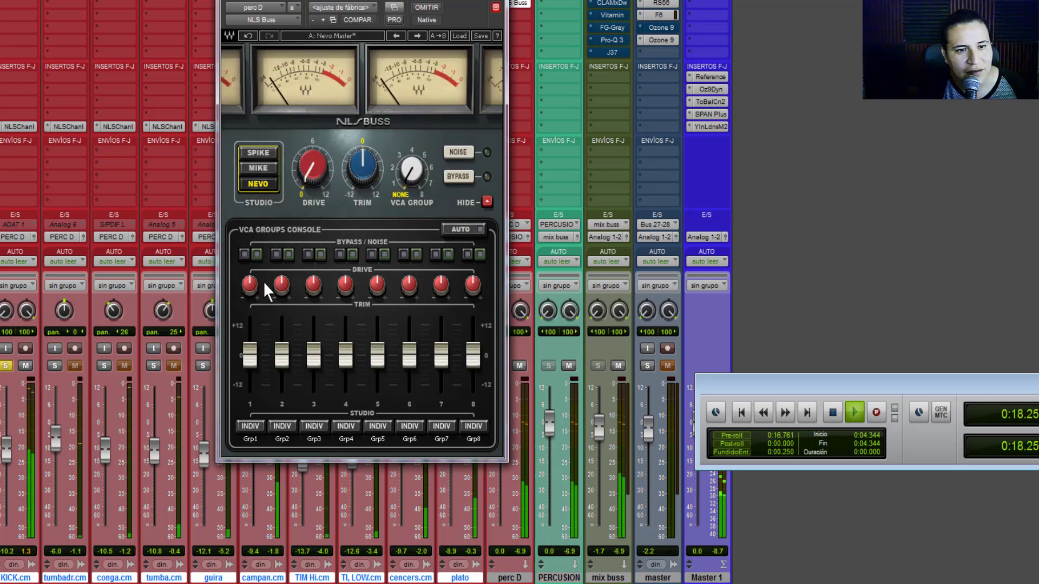
- Audition the drive of perc D's NLS Buss at 4.8, set it to 1.3 and close the plug-in
drag(312, 180, 312, 172)
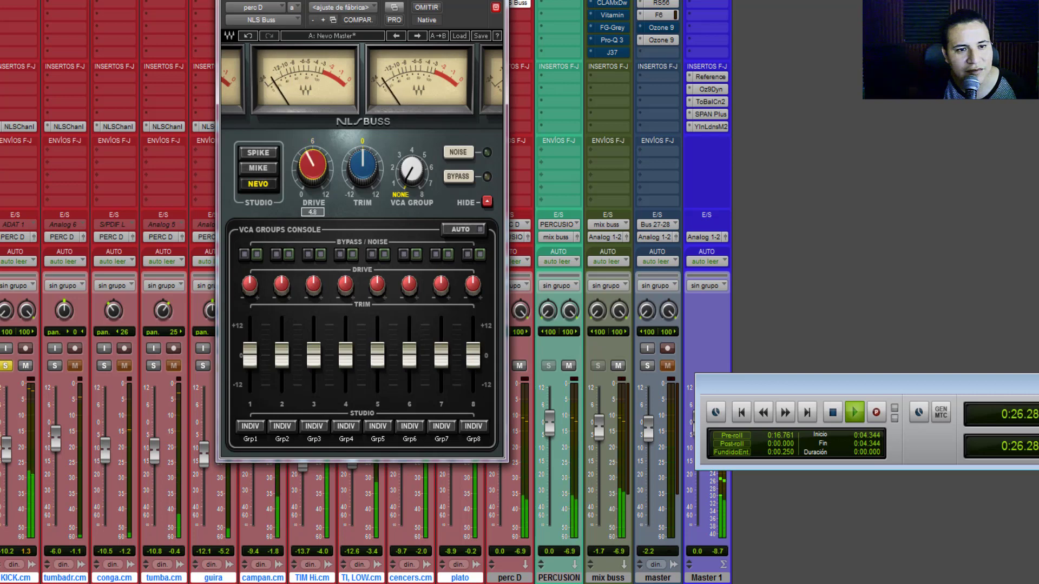
drag(312, 167, 362, 168)
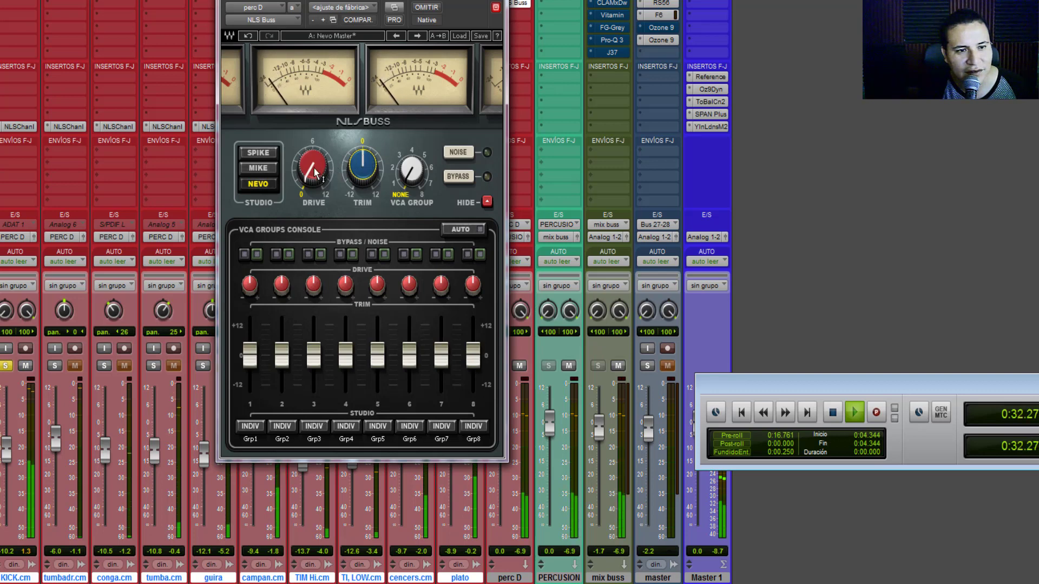
drag(314, 173, 314, 171)
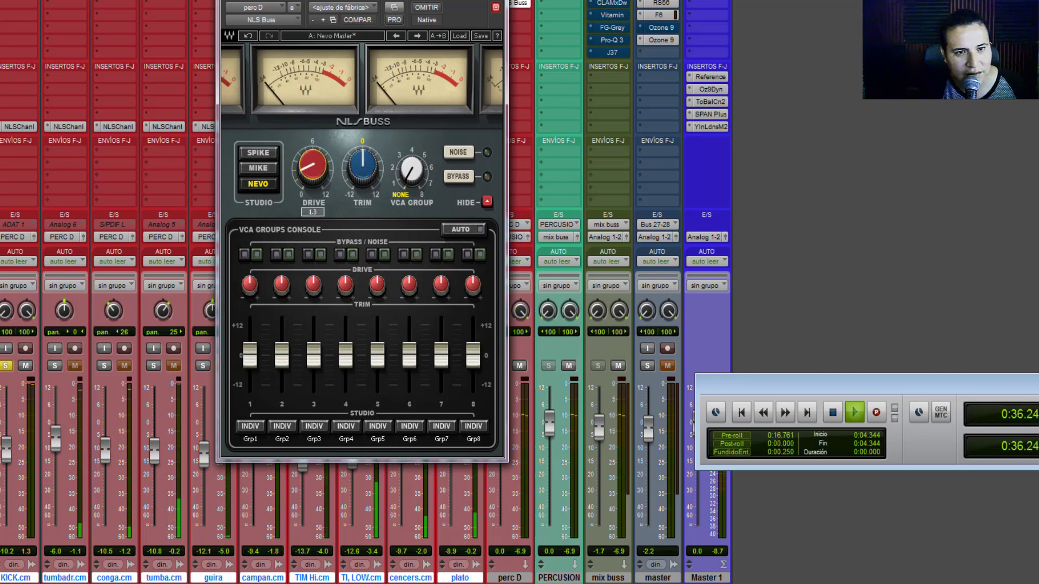
key(space)
key(space)
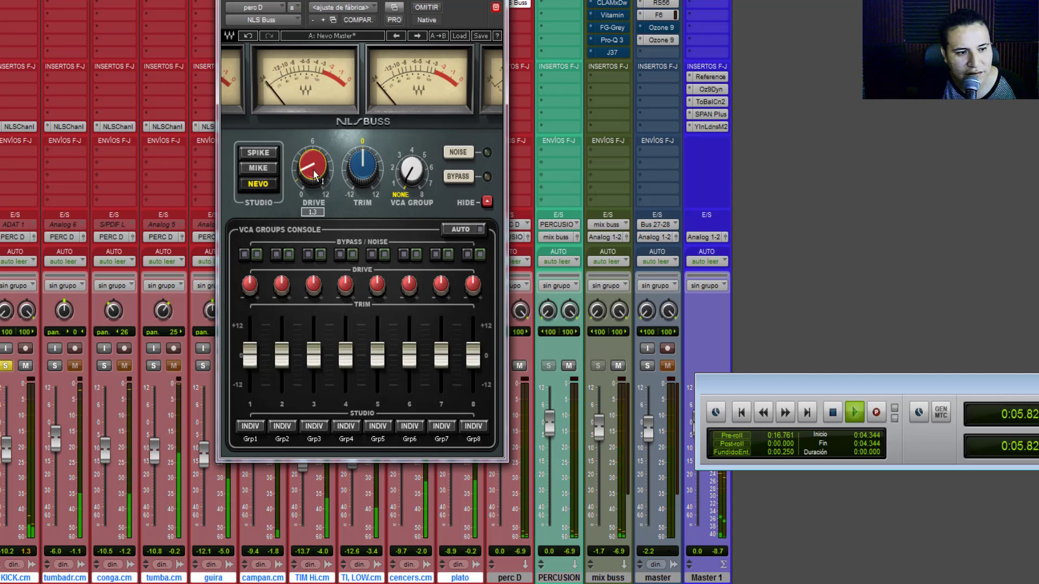
click(509, 3)
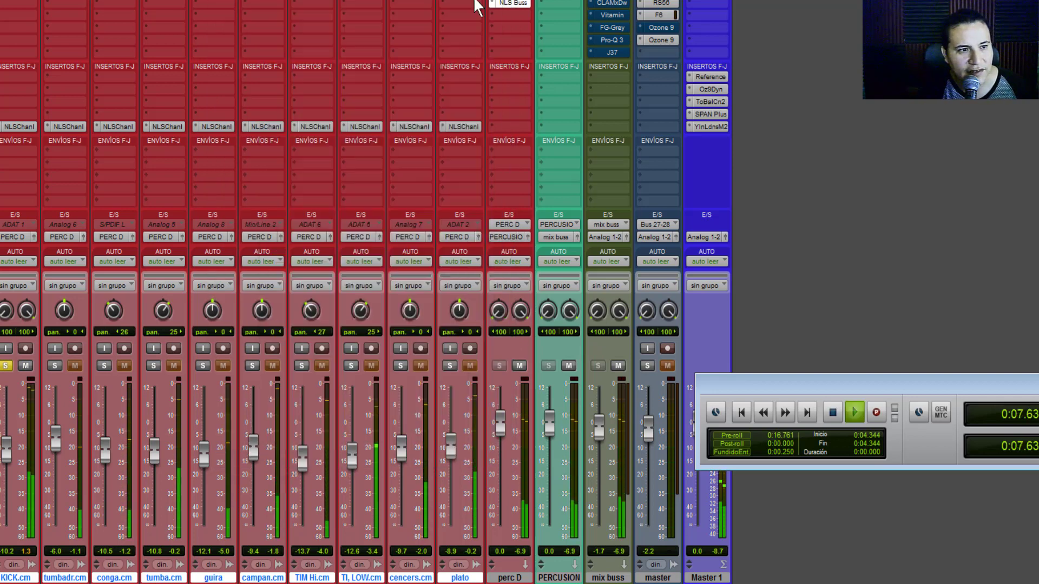
key(space)
- Solo the tumbadora, conga and tumba tracks, and set the tumbadora's NLS Channel to Nevo with the drive above 6
click(73, 128)
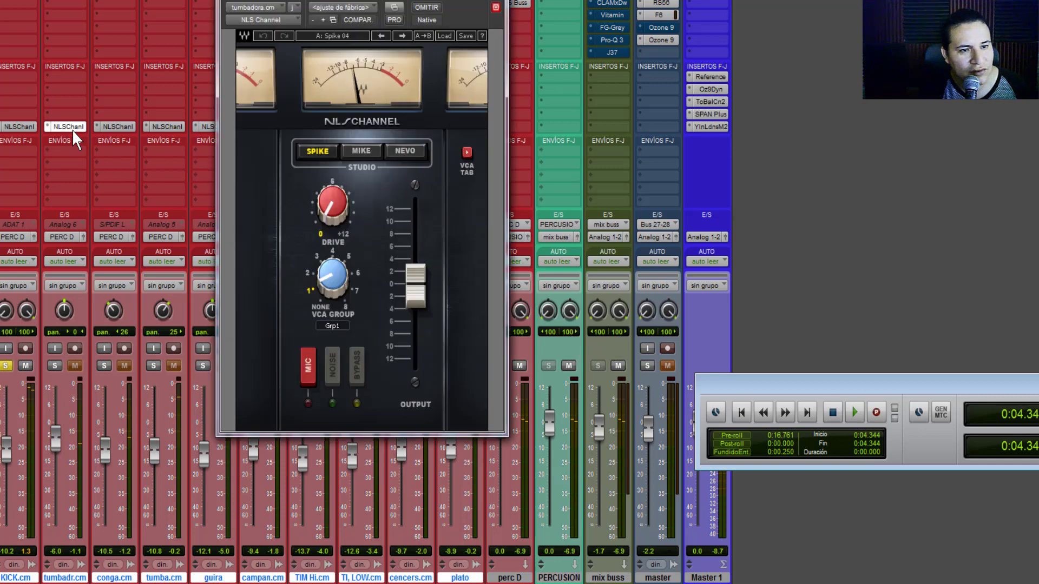
click(404, 153)
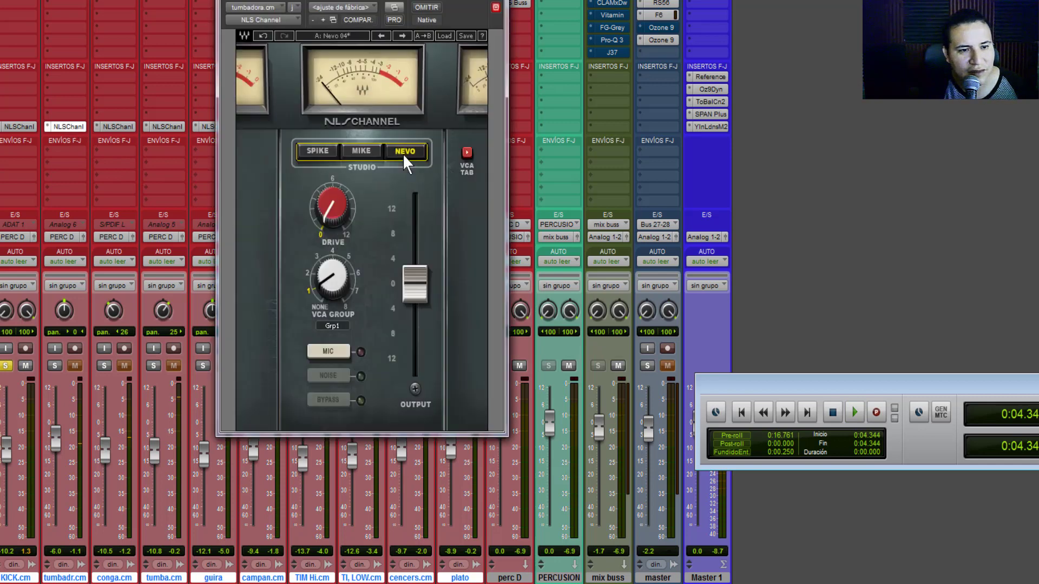
click(55, 366)
key(space)
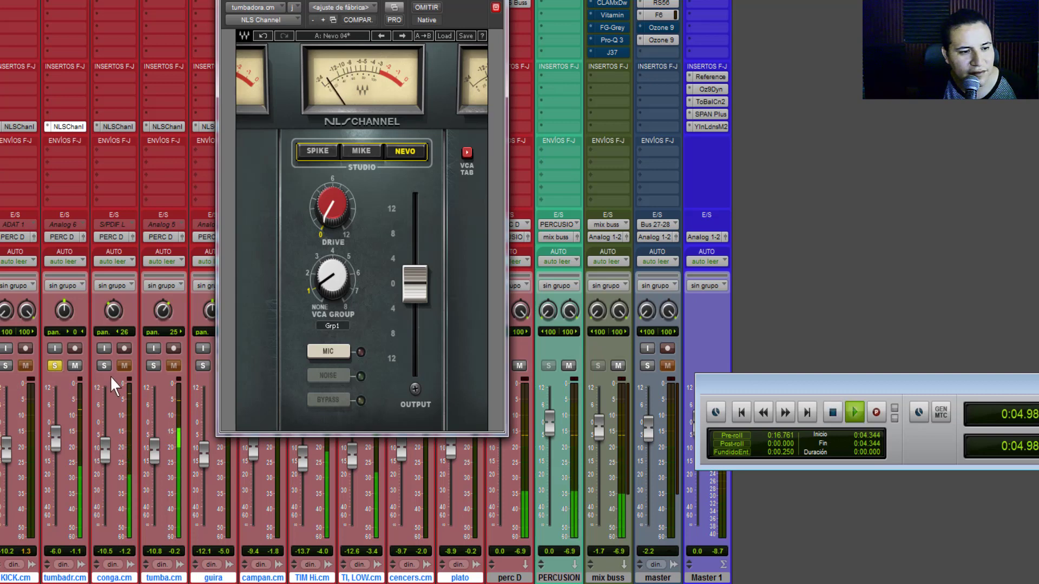
click(103, 367)
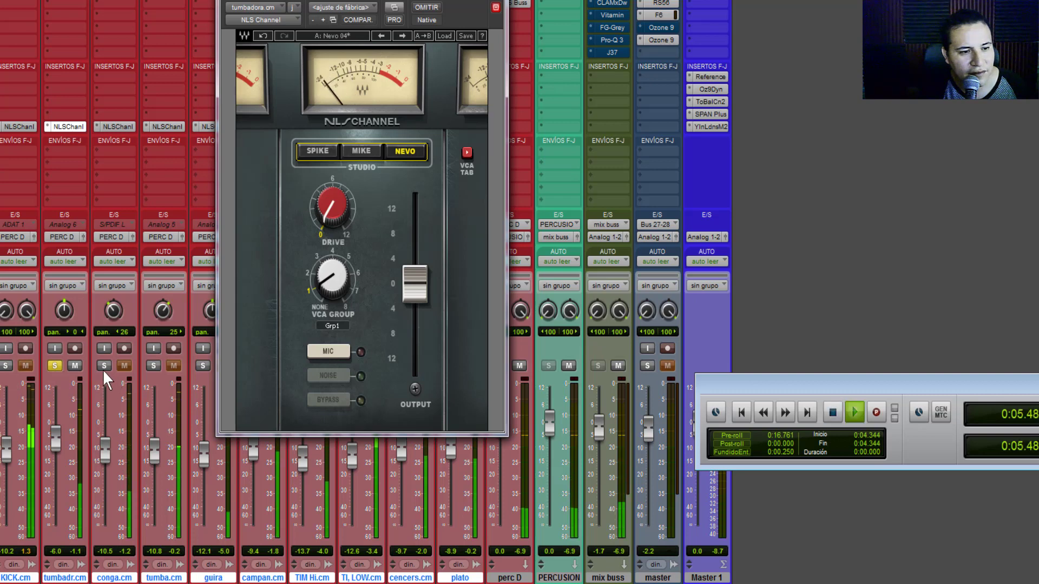
click(150, 364)
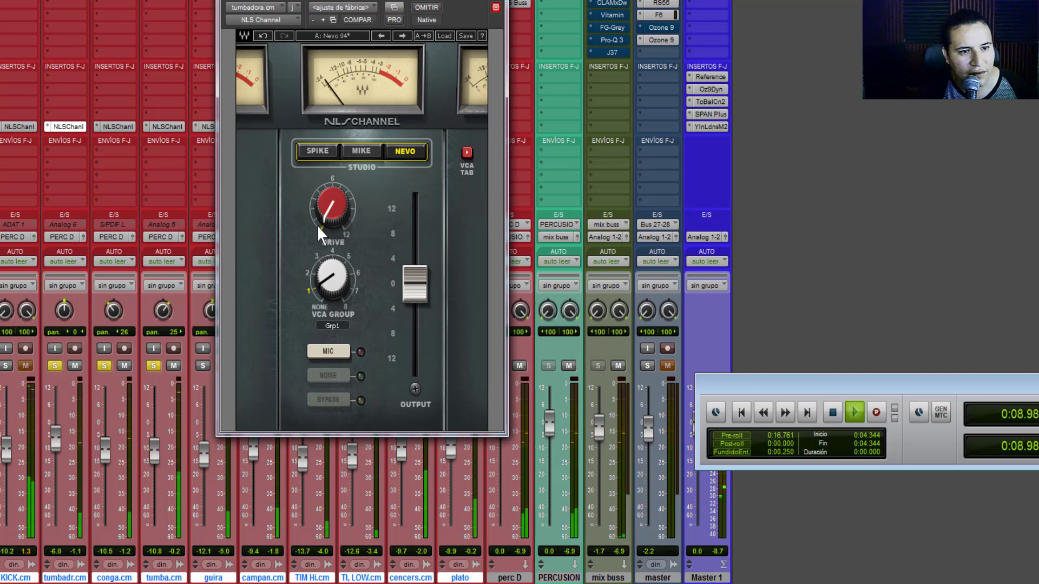
drag(317, 225, 317, 195)
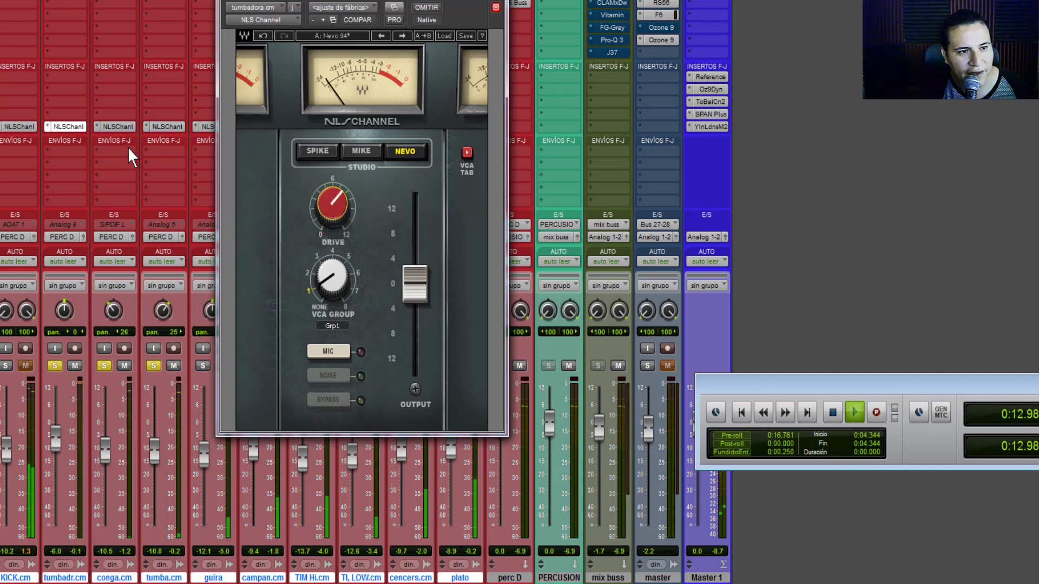
- Raise the drive above 6 on the conga and tumba NLS Channels, switching the conga's studio model to Nevo
click(115, 126)
drag(330, 199, 329, 175)
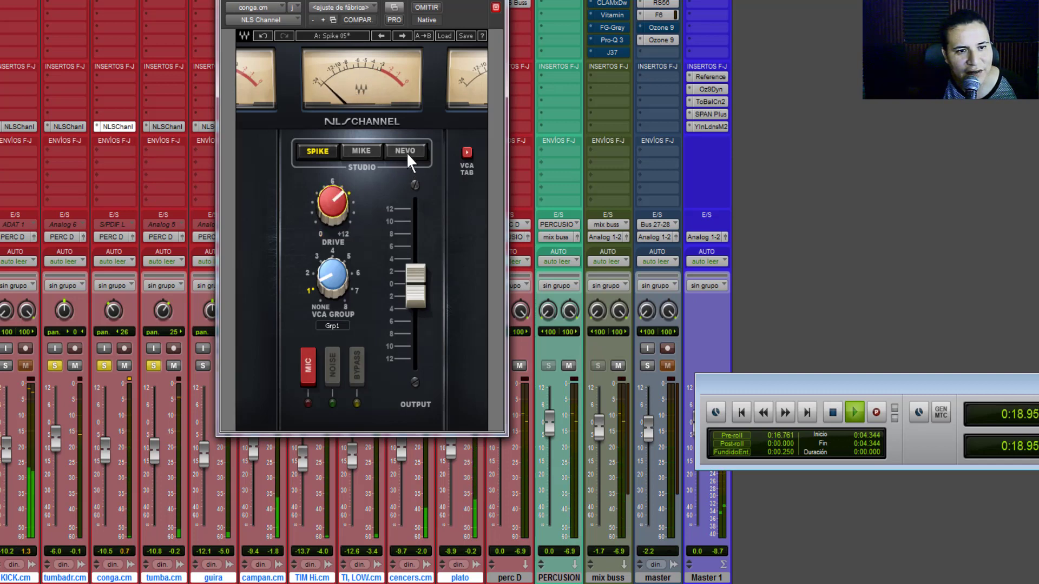
click(406, 151)
click(161, 129)
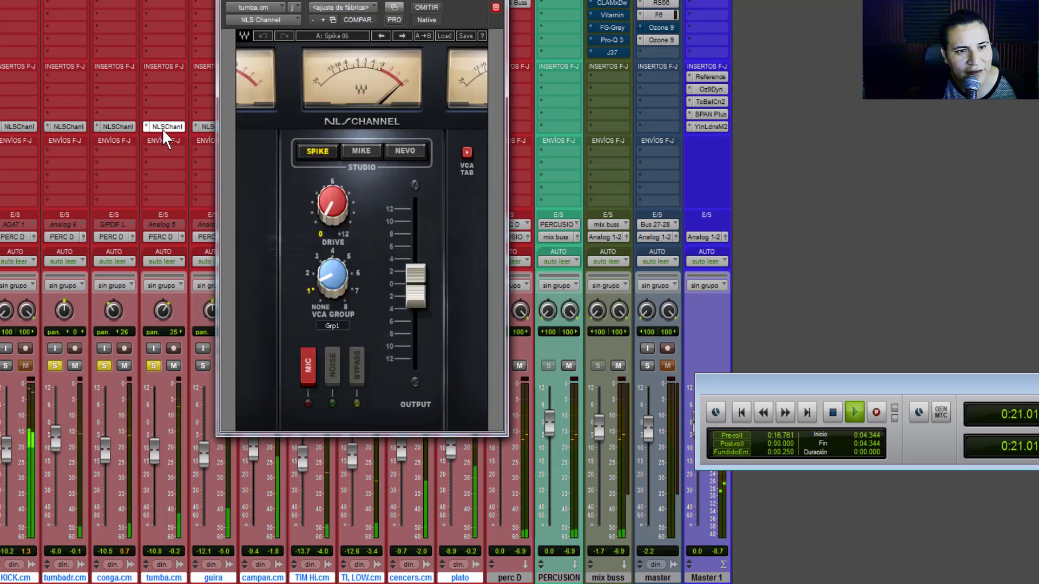
mouse_move(332, 202)
mouse_down()
mouse_move(332, 212)
mouse_move(337, 196)
mouse_up()
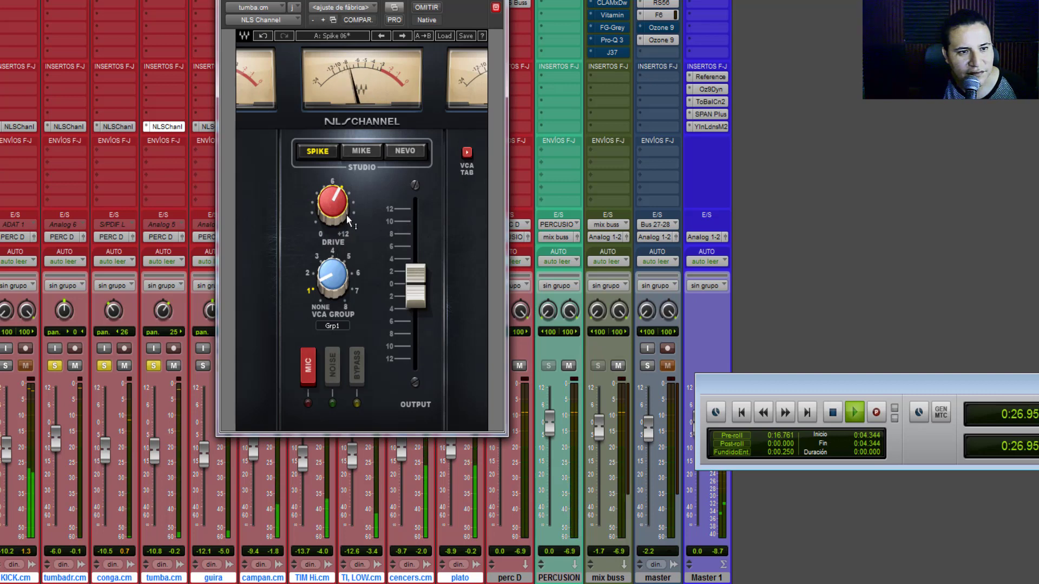
- Move the plug-in window clear of the faders, solo the guira track and set its volume to -11.8 dB
drag(302, 0, 510, 22)
click(203, 365)
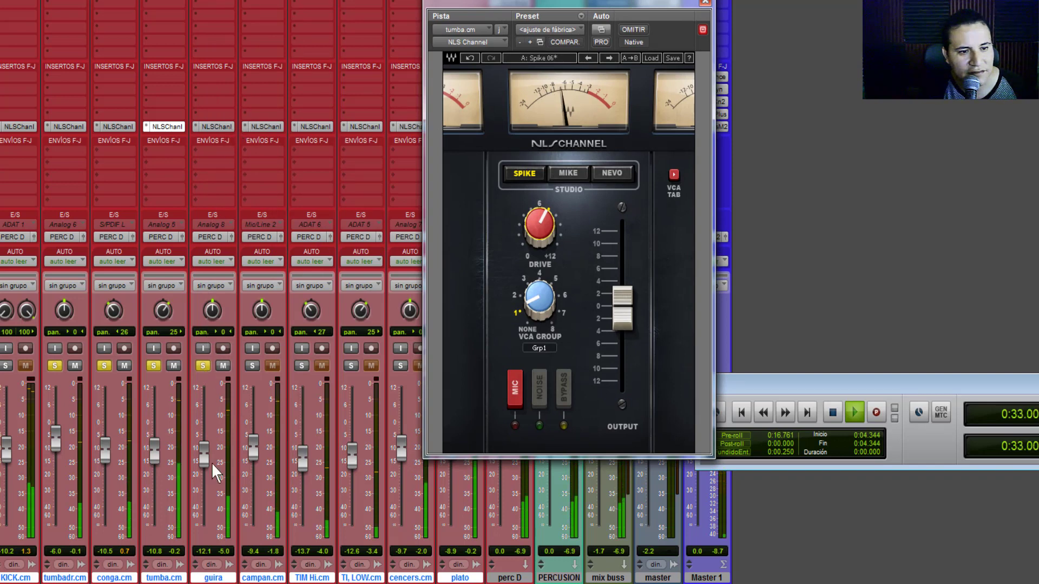
drag(202, 470, 192, 479)
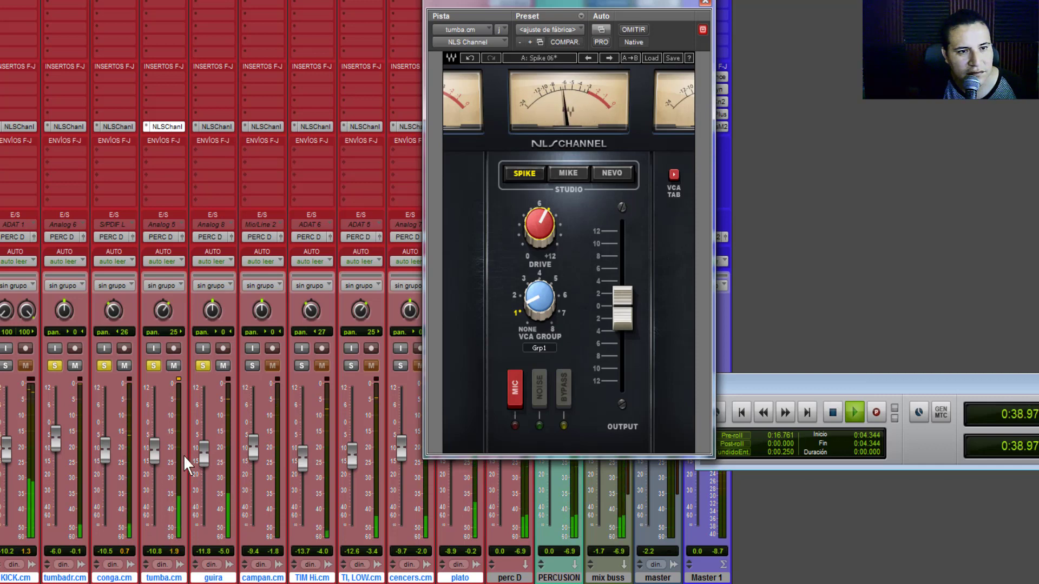
- Set the guira's NLS Channel to Nevo with the drive at 7.9, comparing it against the Mike model
click(216, 128)
click(571, 177)
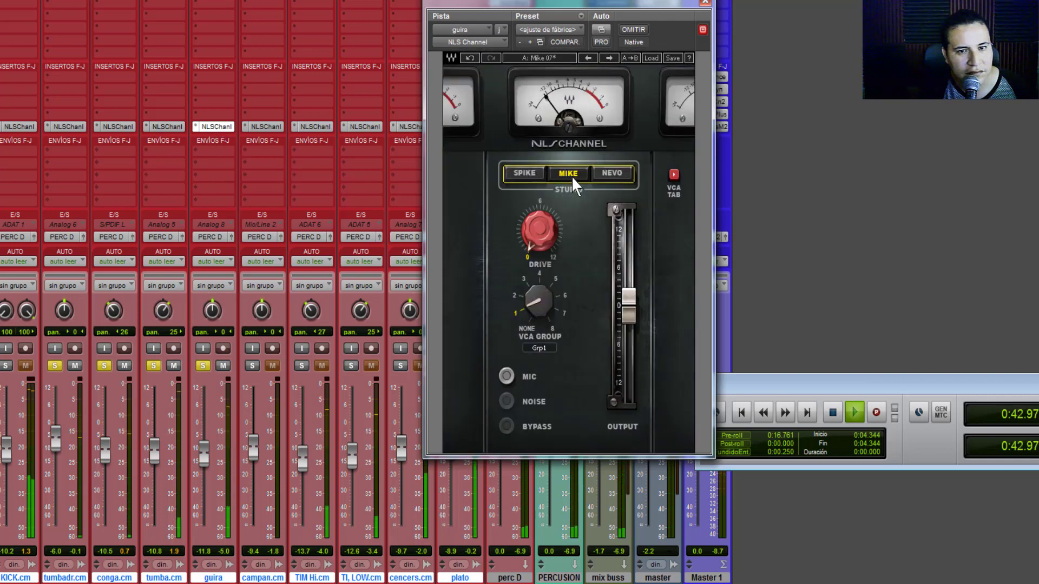
click(610, 177)
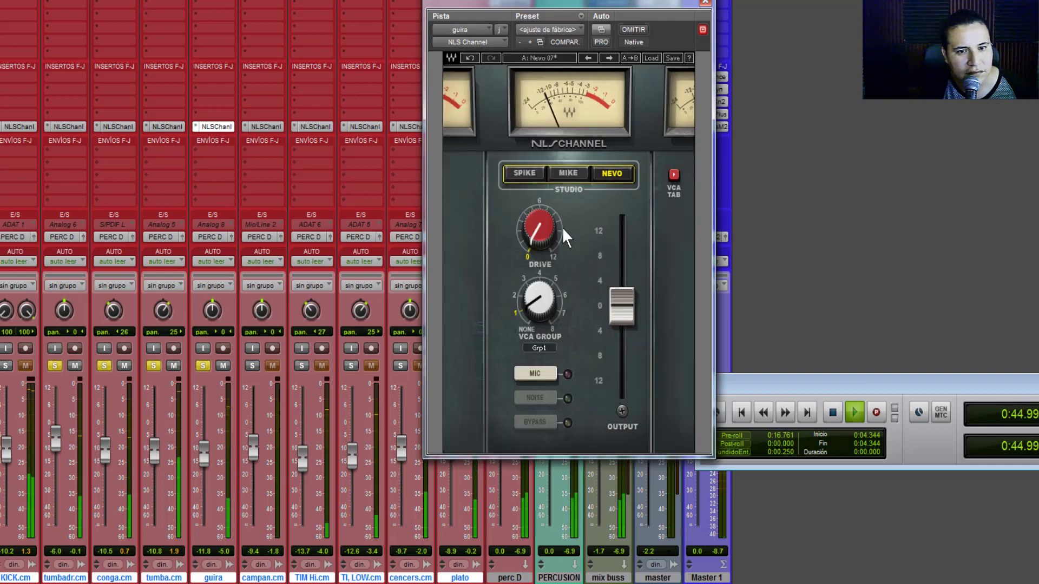
drag(540, 230, 580, 180)
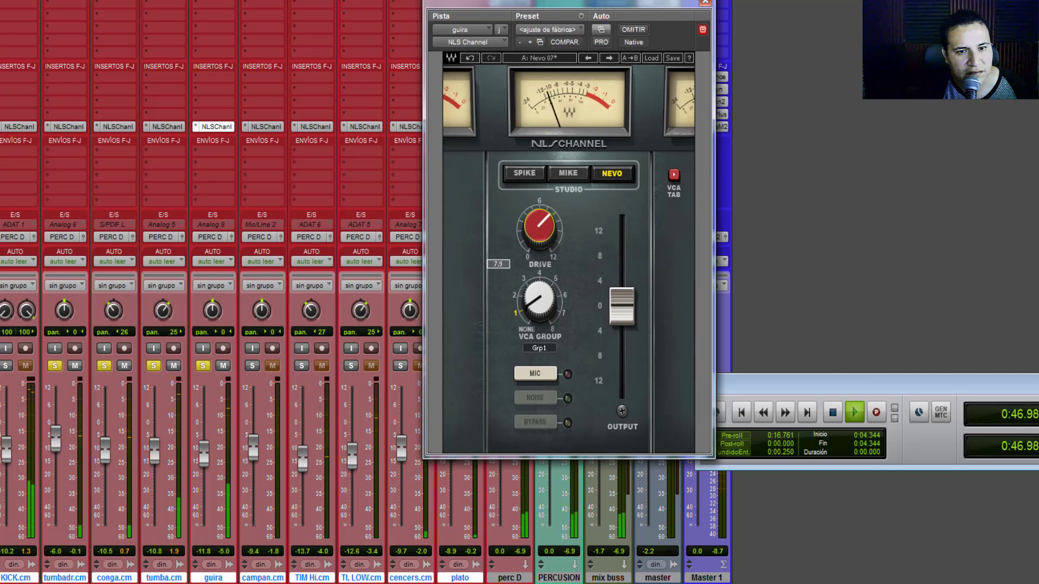
click(580, 178)
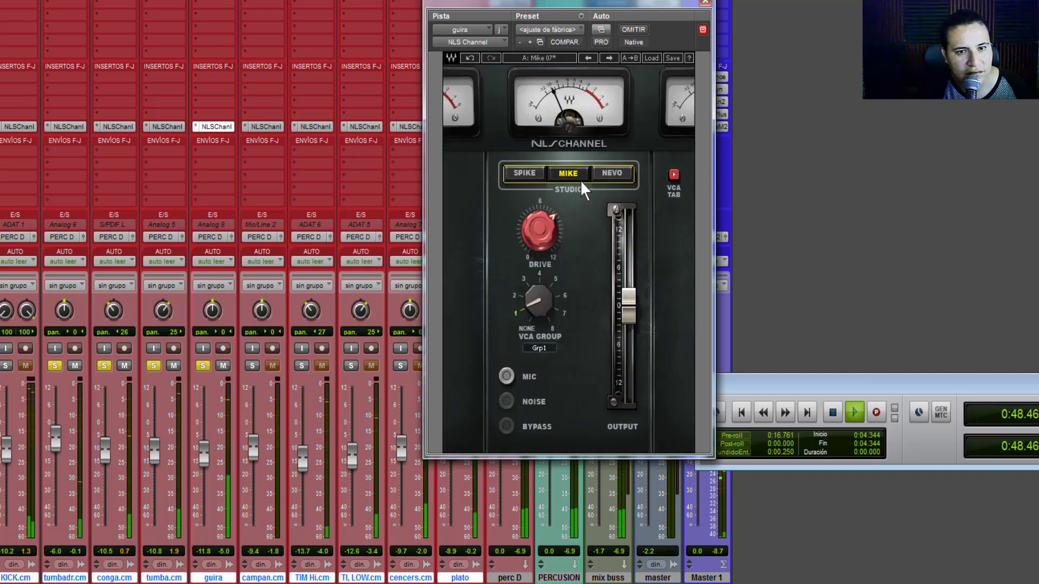
click(611, 176)
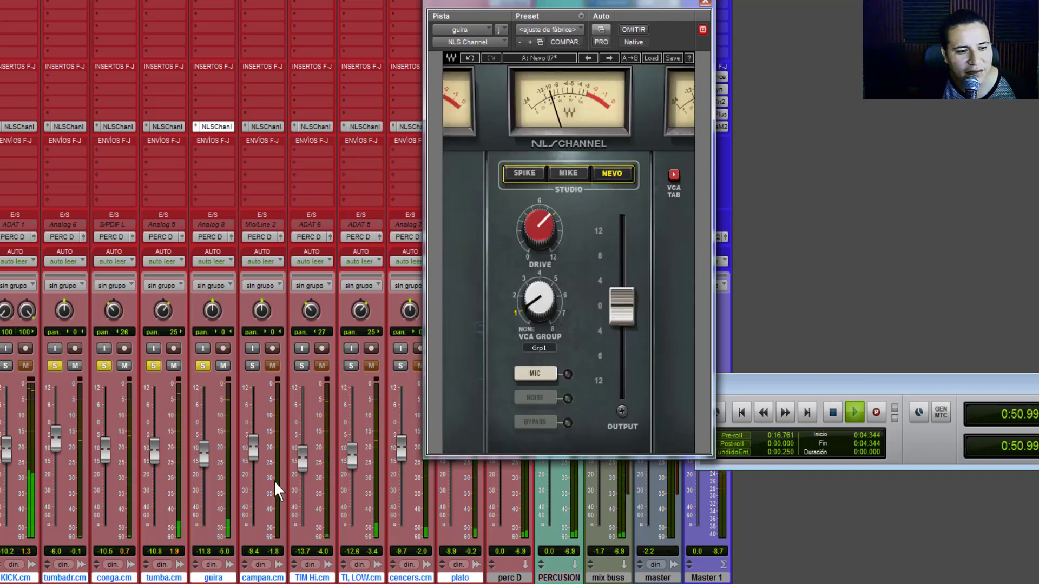
- Solo the campana, TIM Hi and TI. LOW tracks along with the others and restart playback
key(space)
click(252, 365)
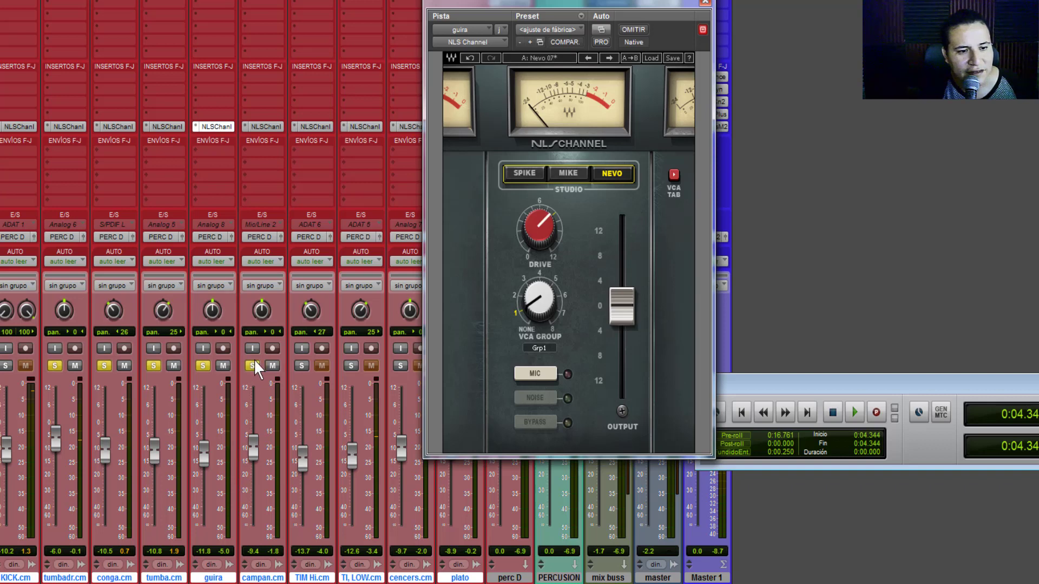
key(space)
click(301, 365)
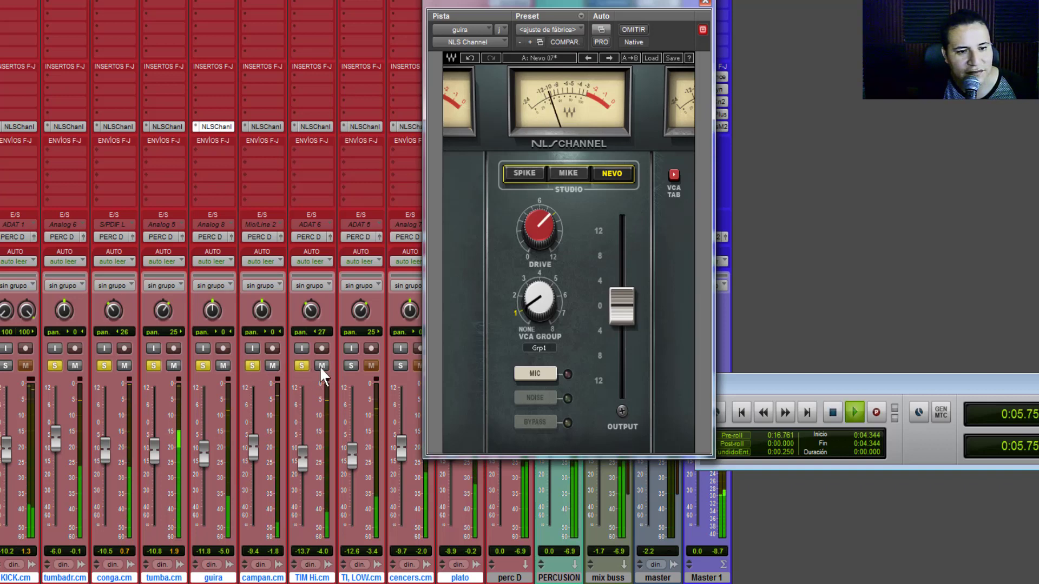
click(350, 367)
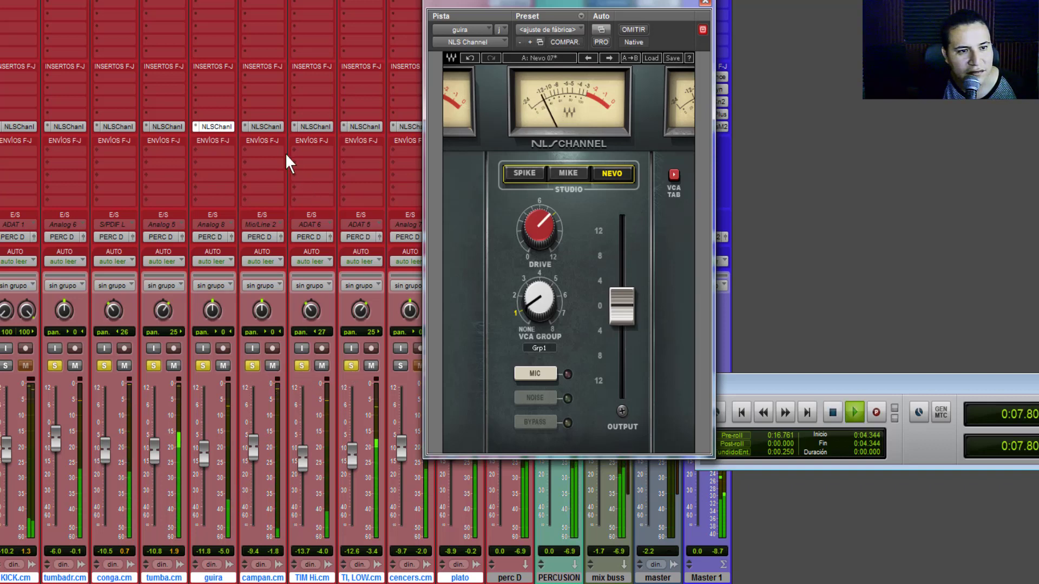
- Set the campana's NLS Channel to Nevo with drive above 6, and the campana, TIM Hi and TI. LOW faders to -12.3, -5.7 and -4.9 dB
click(262, 128)
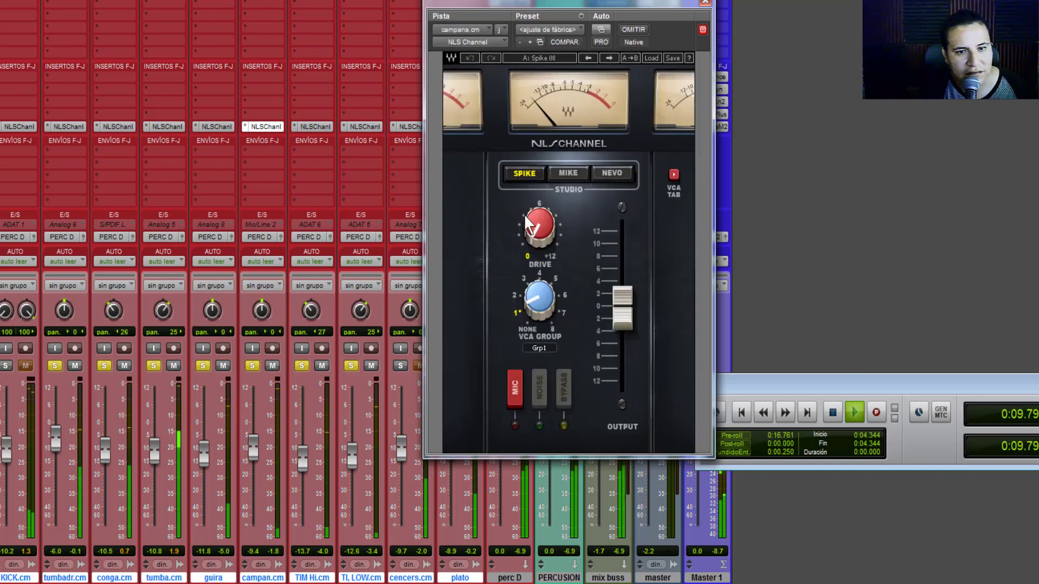
drag(540, 226, 539, 192)
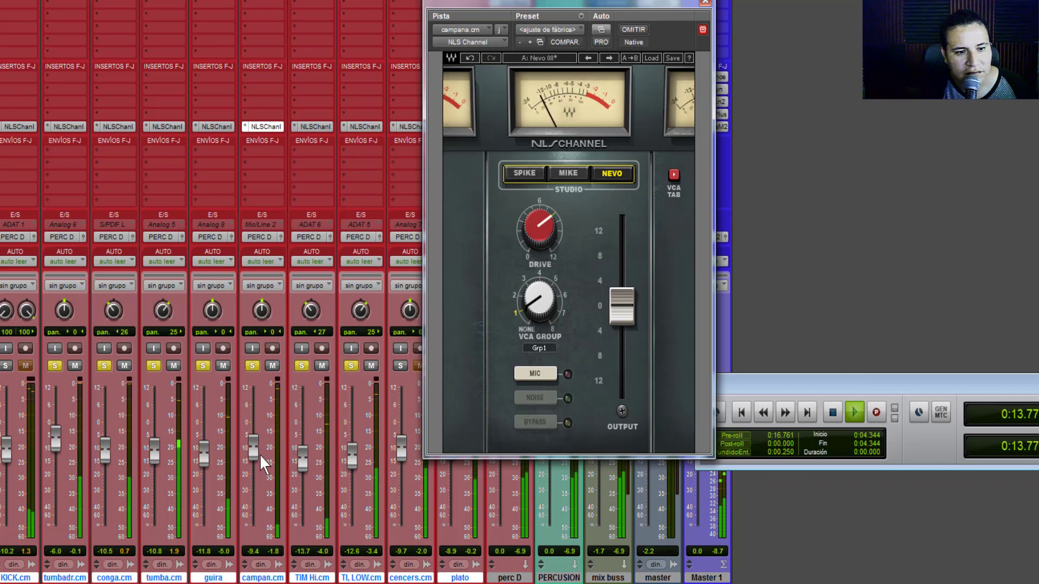
drag(259, 454, 349, 440)
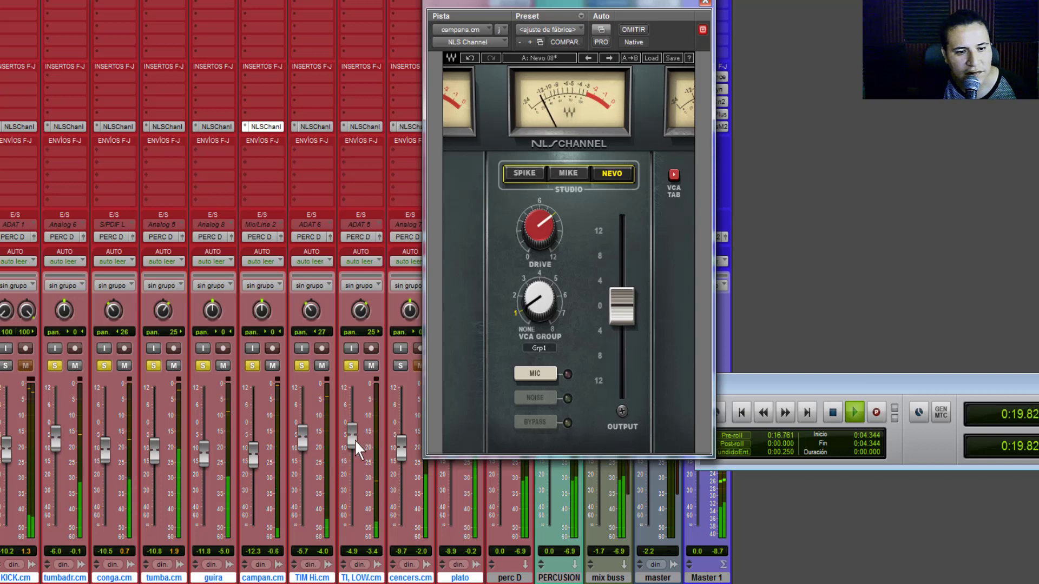
- Raise the drive of the TIM Hi track's NLS Channel slightly above 6
click(312, 128)
drag(526, 236, 528, 213)
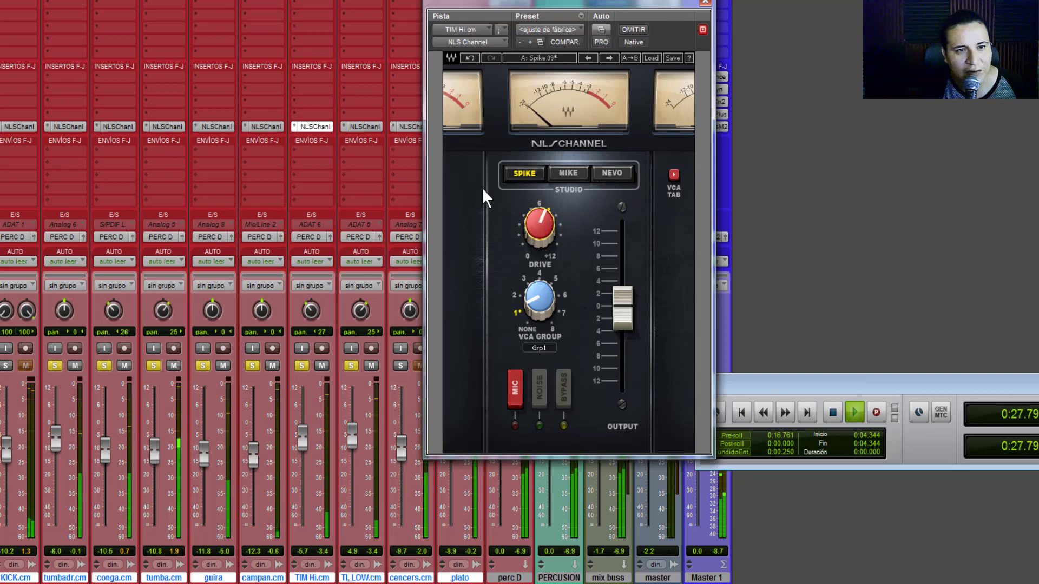
- Raise the TI. LOW NLS Channel drive above 6, and set the TI. LOW fader to -8.4 dB and TIM Hi to -7.3 dB
click(365, 127)
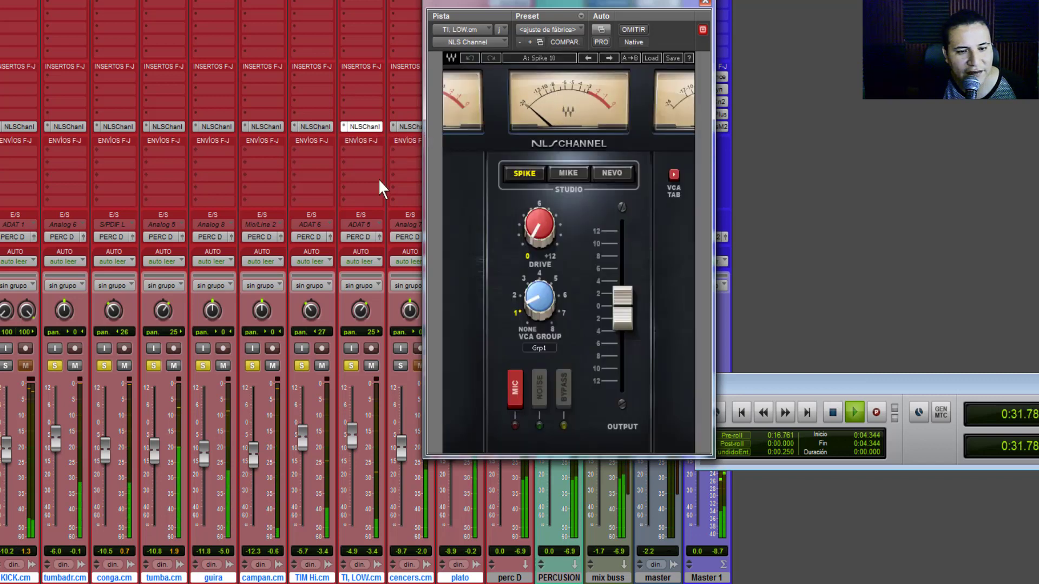
click(535, 230)
drag(536, 230, 257, 469)
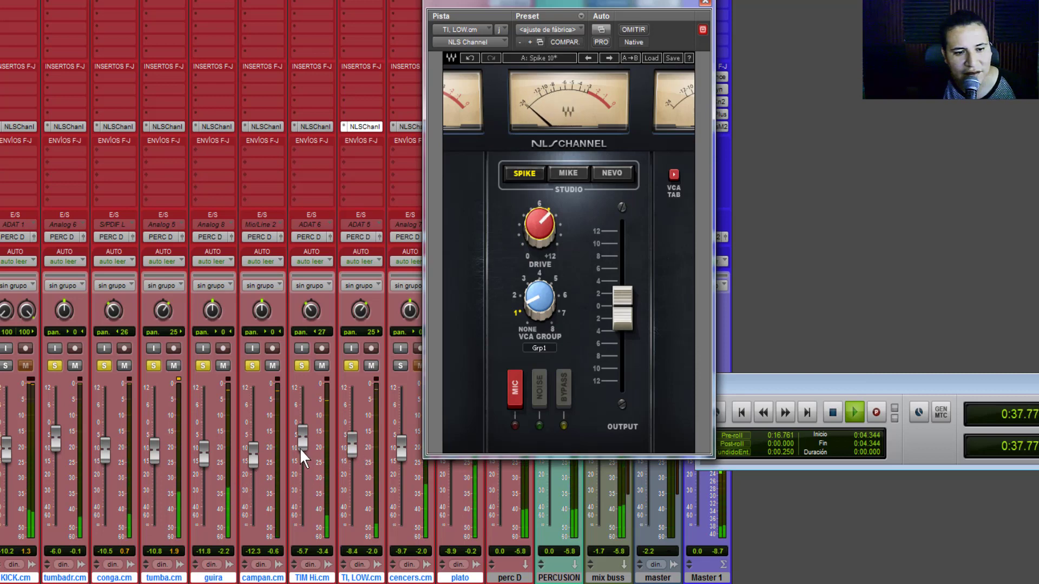
drag(299, 448, 300, 450)
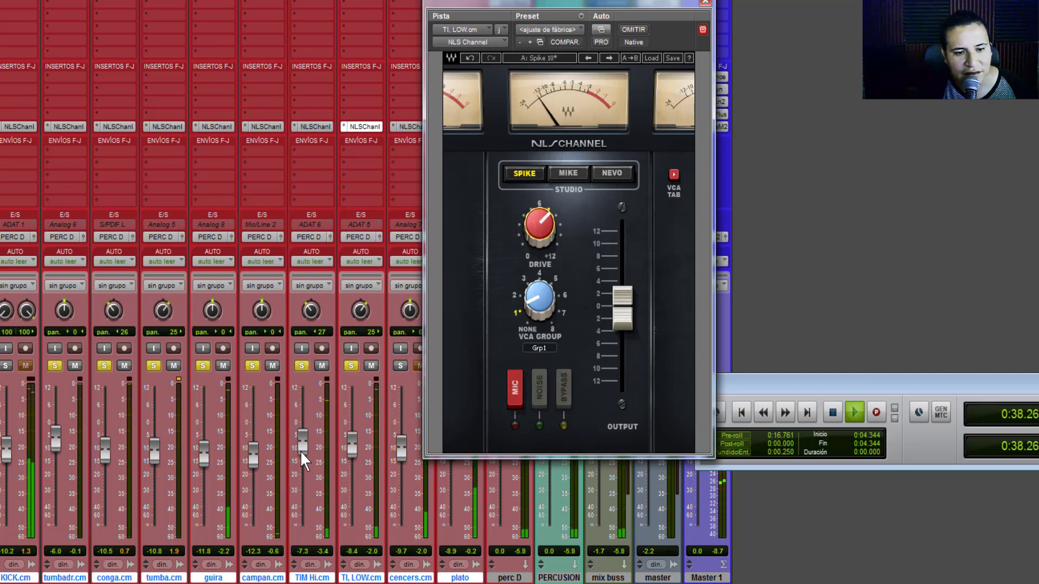
- Solo the cencerros track with the others, set its NLS Channel to Nevo with drive at 6.9, and its fader to -6.8 dB
click(399, 366)
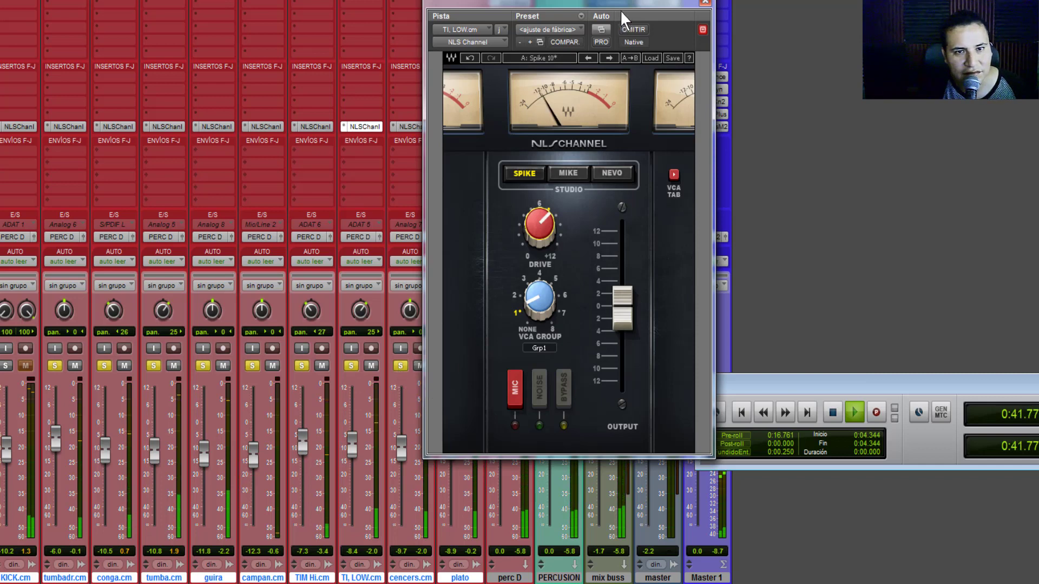
drag(612, 8, 758, 27)
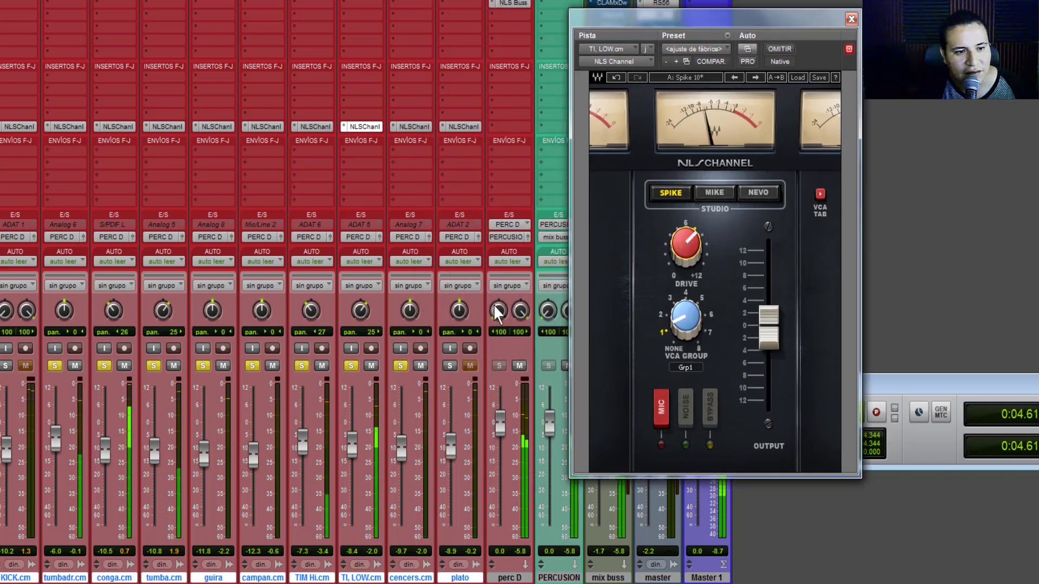
drag(402, 463, 400, 440)
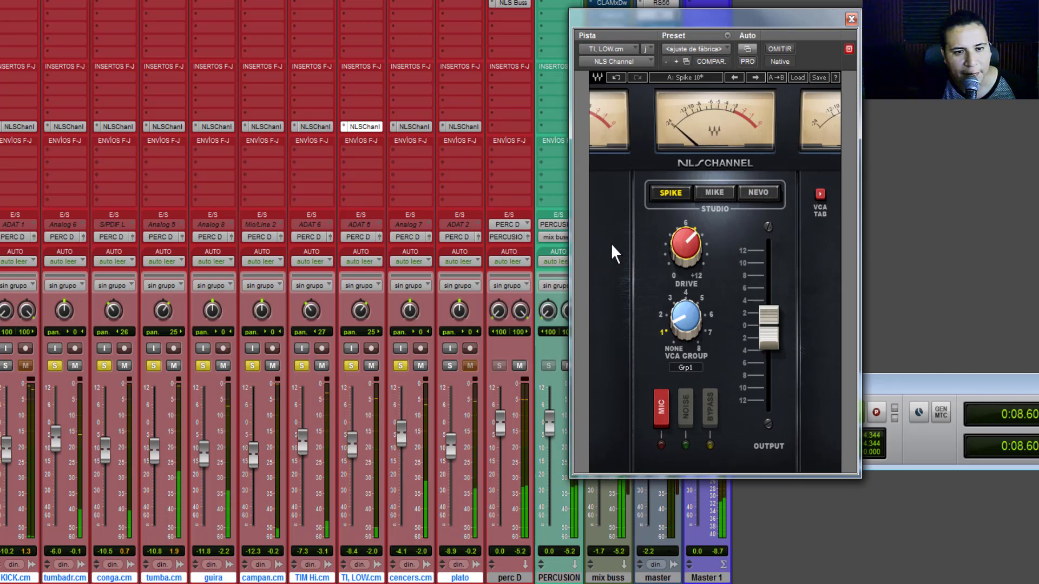
click(410, 126)
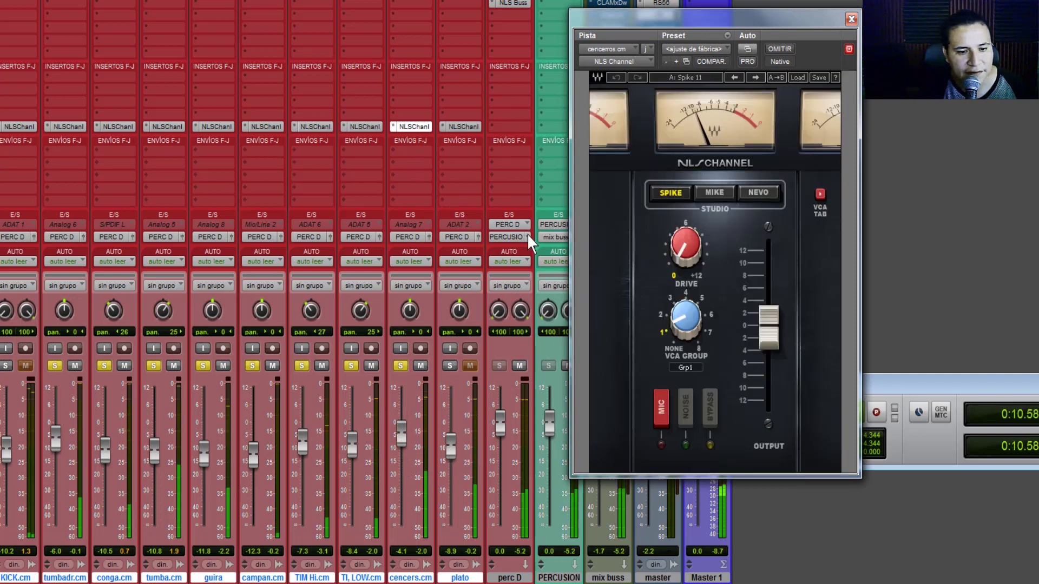
drag(693, 257, 693, 238)
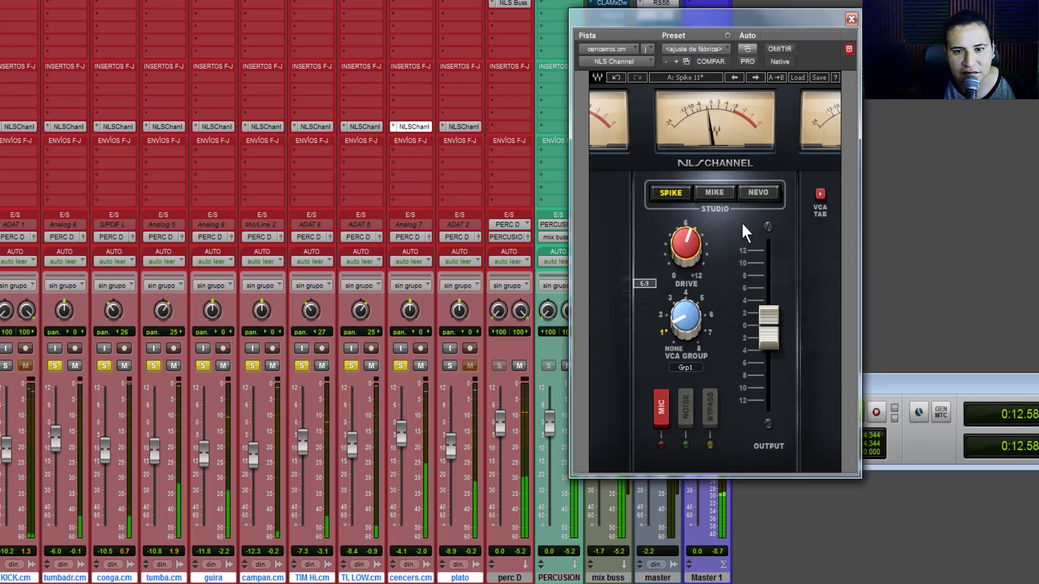
click(749, 193)
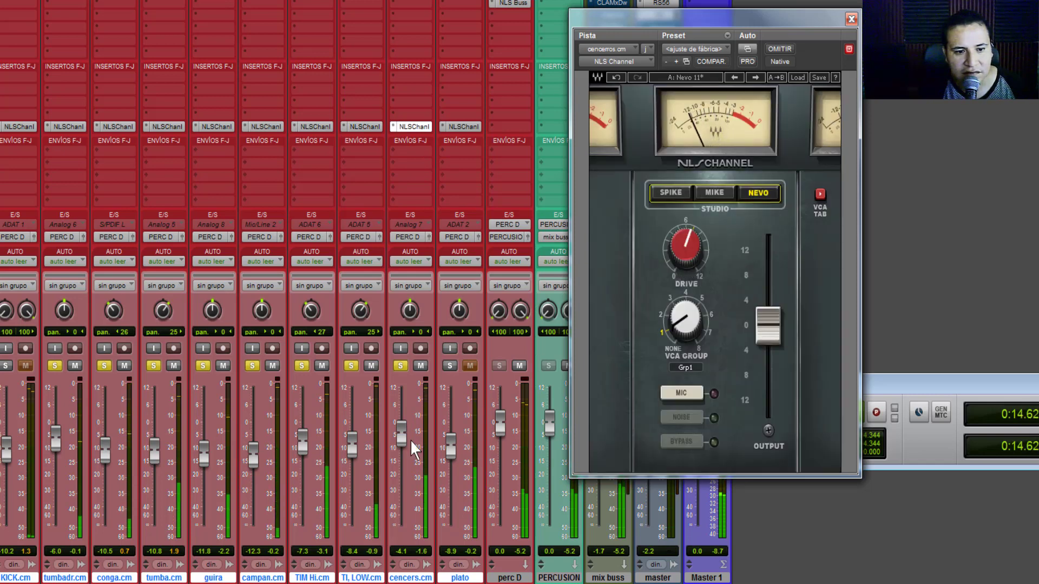
drag(395, 441, 396, 449)
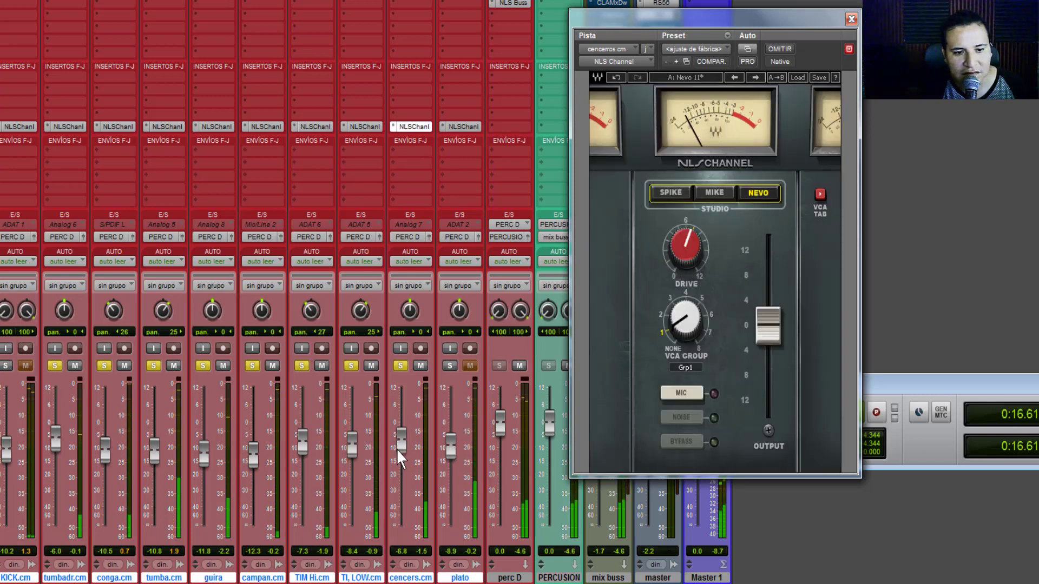
- Solo the plato track with the others, lower its fader to -15.3 dB, and set its NLS Channel to Nevo with drive above 6
click(448, 367)
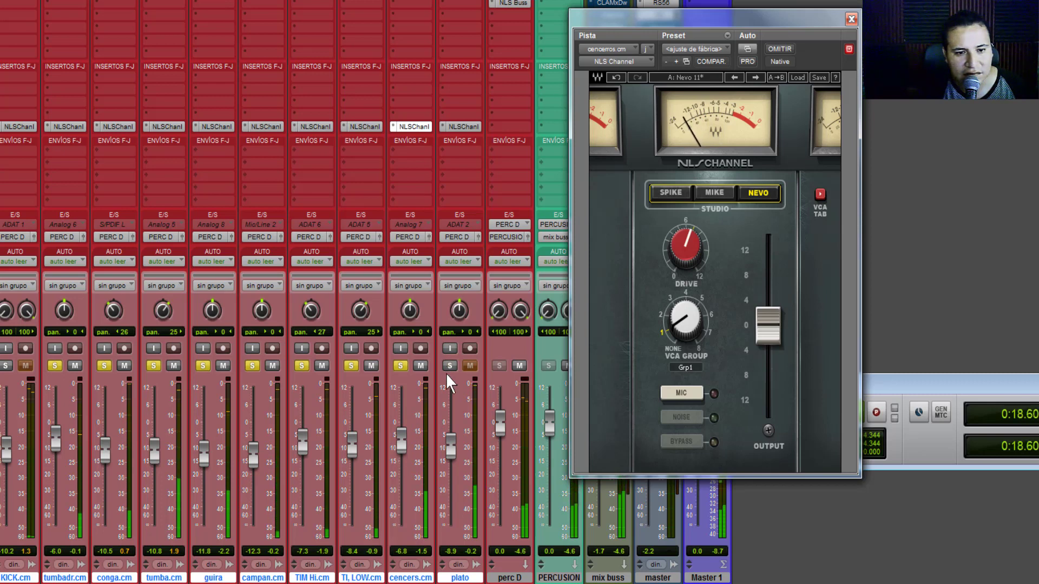
drag(449, 449, 452, 465)
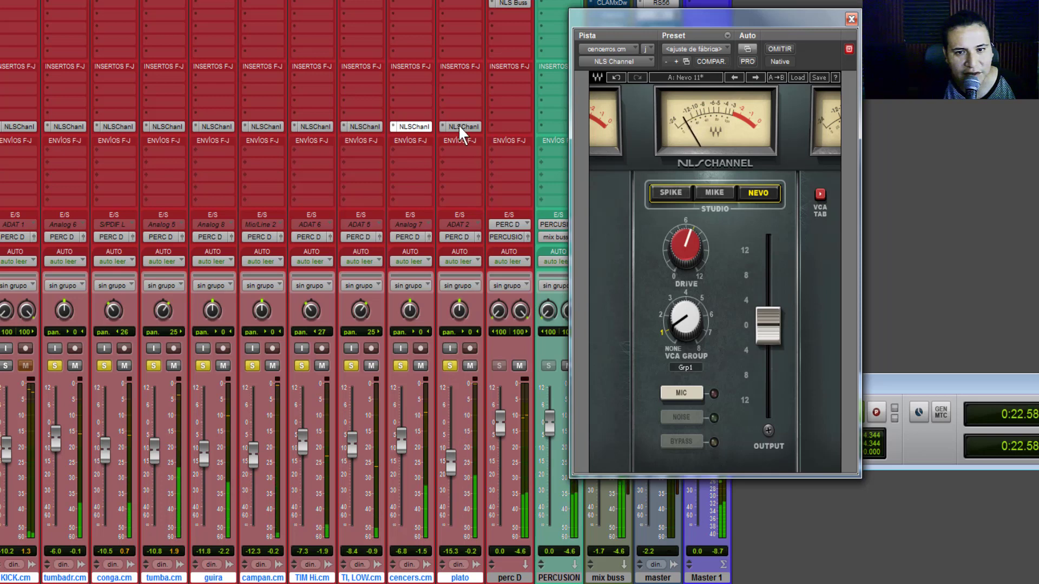
click(458, 125)
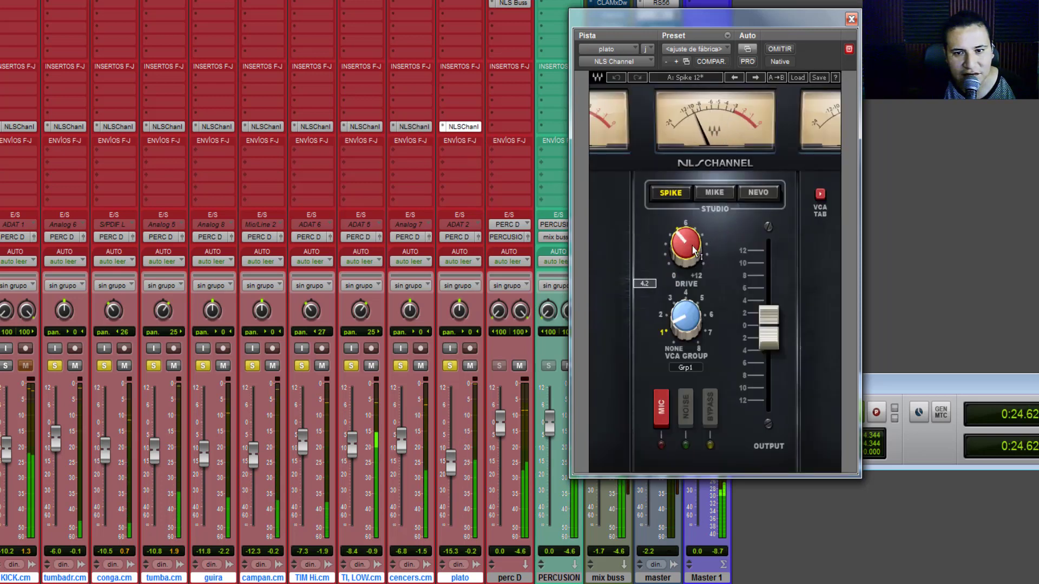
click(758, 195)
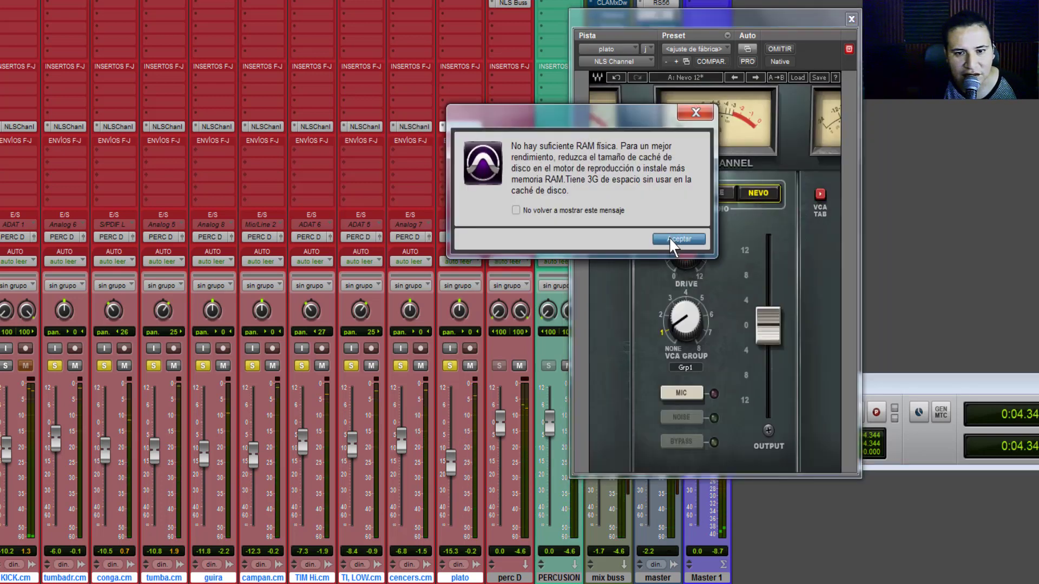
click(674, 239)
drag(677, 249, 677, 227)
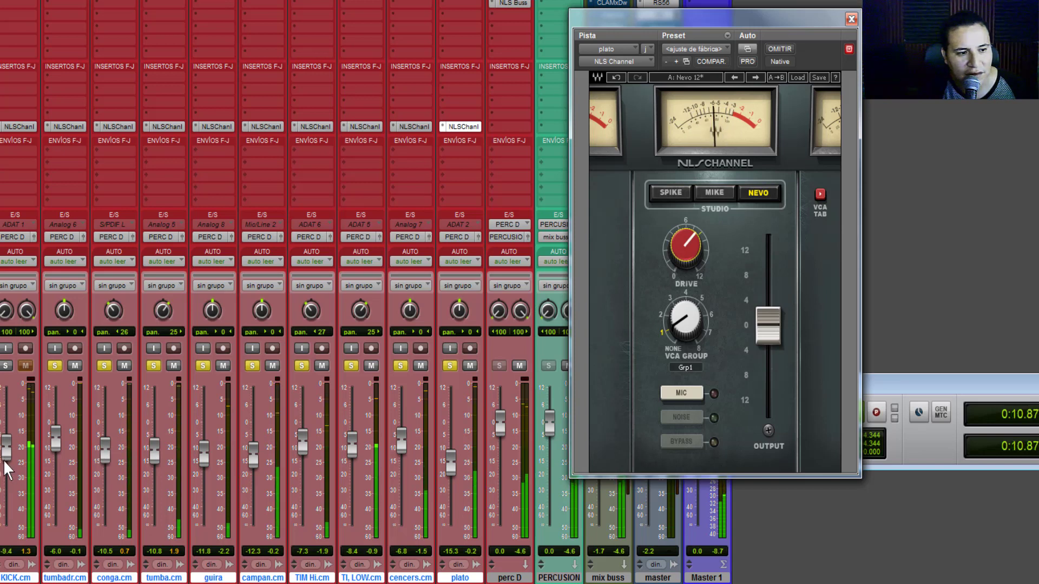
- Solo the KICK track, set its fader to -11.0 dB, and close the NLS Channel window
click(5, 366)
drag(5, 447, 8, 453)
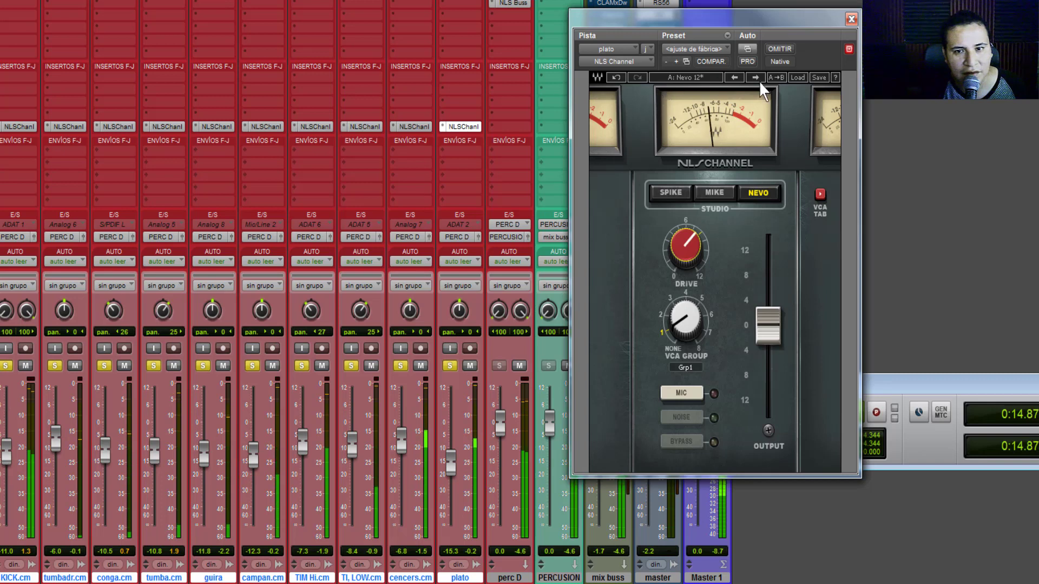
click(851, 21)
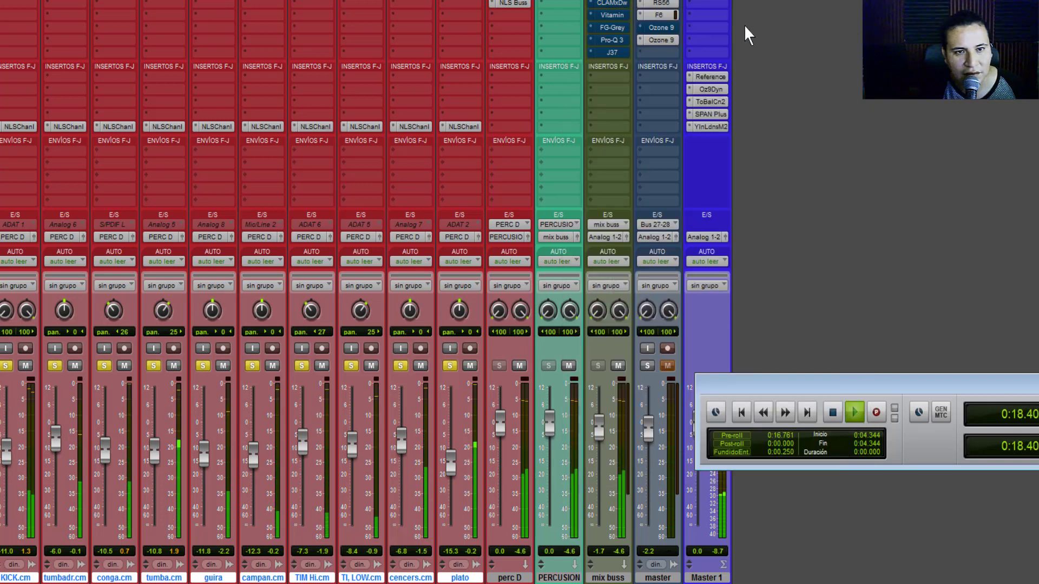
- Compare the percussion mix with the NLS Buss on perc D bypassed and active during playback
ctrl+click(506, 3)
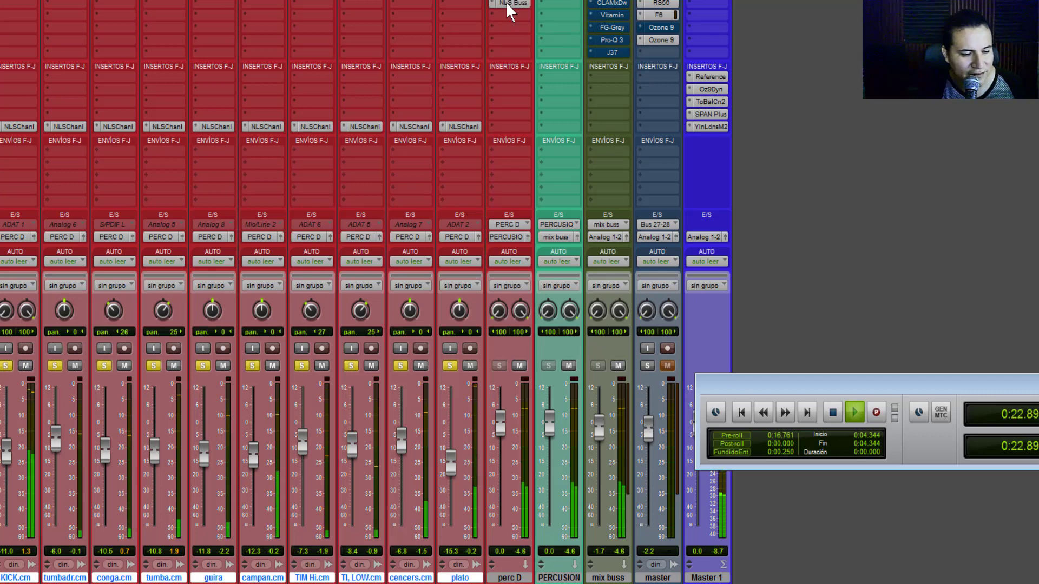
key(space)
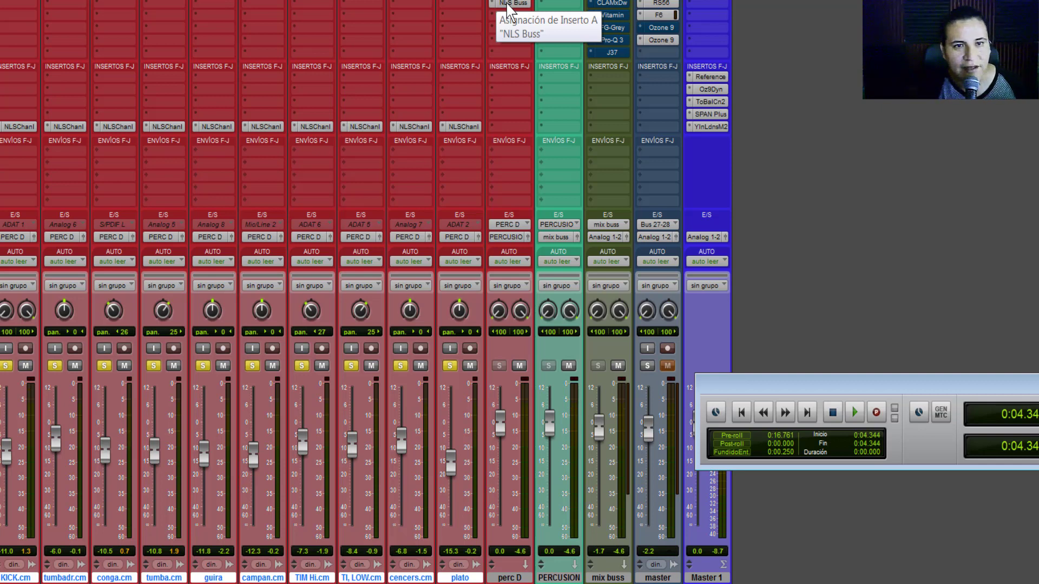
key(space)
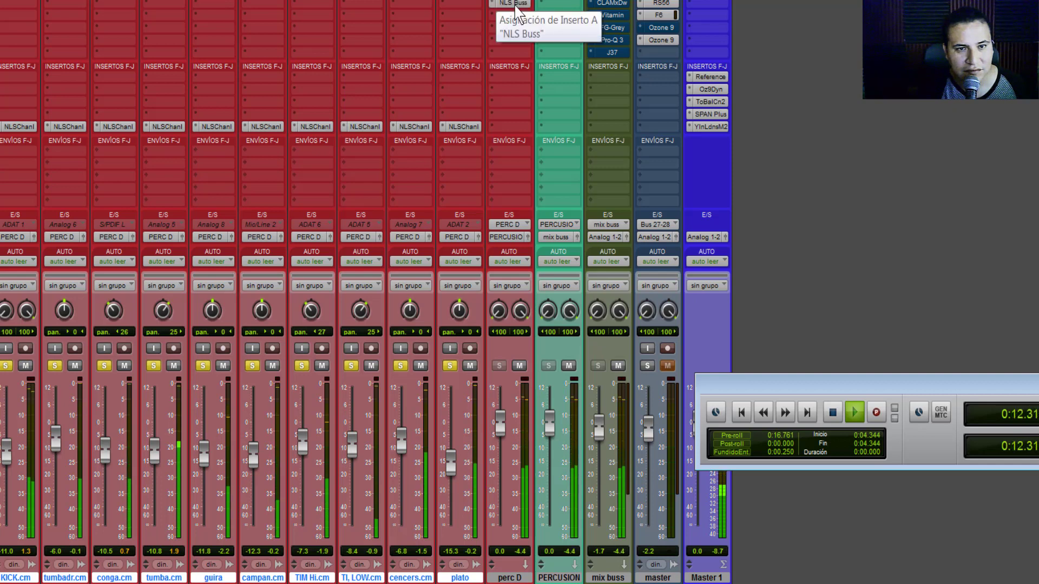
ctrl+click(514, 4)
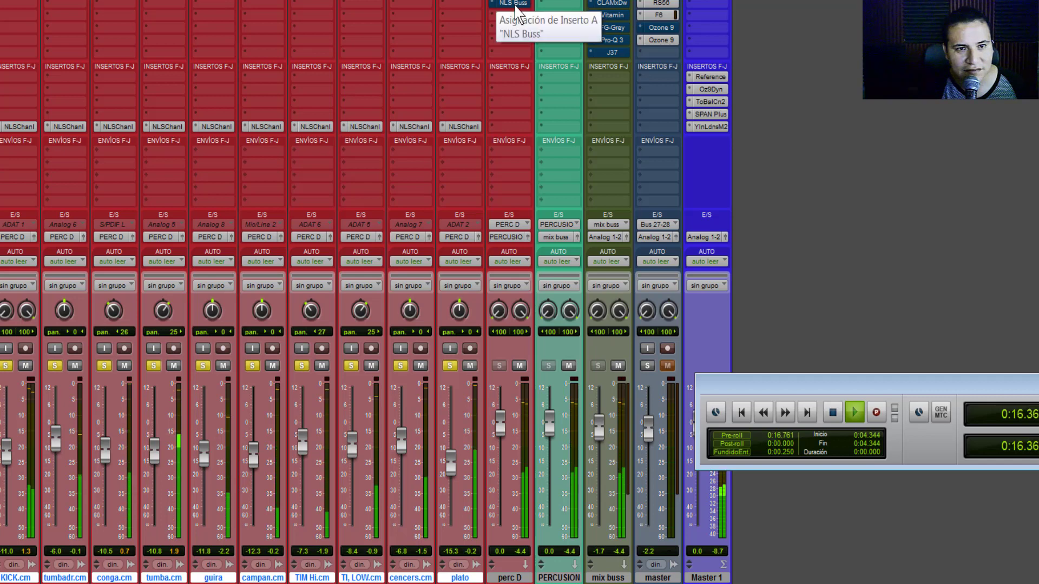
ctrl+click(514, 5)
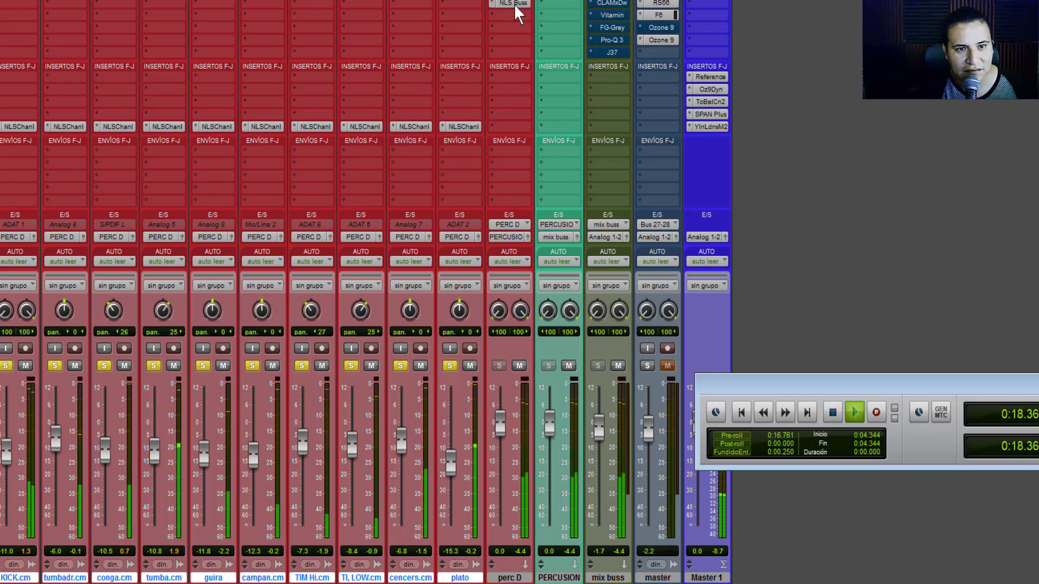
- Open the NLS Buss on perc D, audition the group 1 trim and the plug-in bypass during playback, and stop playback
click(513, 5)
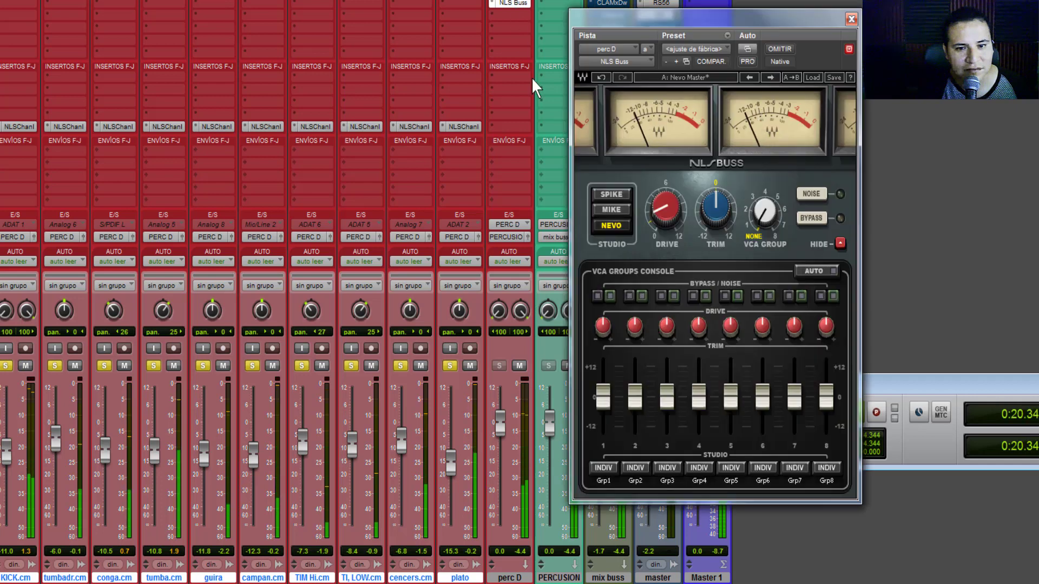
mouse_move(602, 397)
mouse_down()
mouse_move(602, 427)
mouse_move(603, 396)
mouse_up()
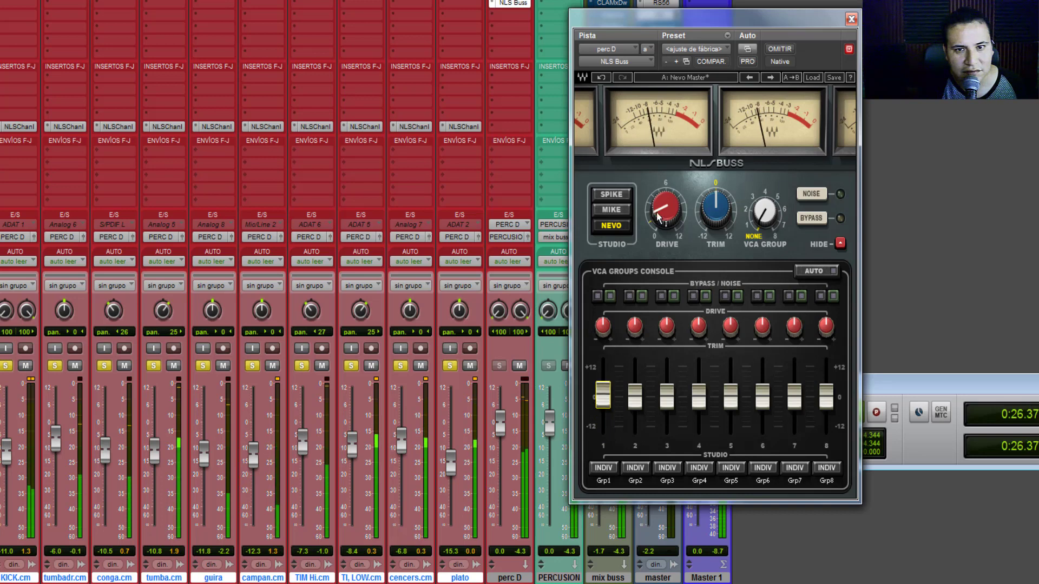
click(777, 49)
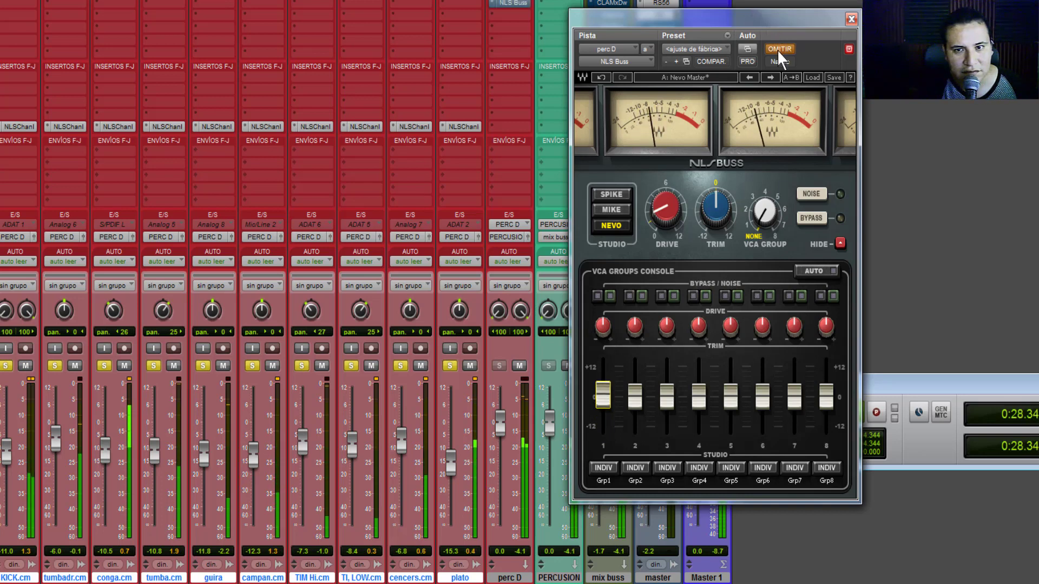
click(778, 50)
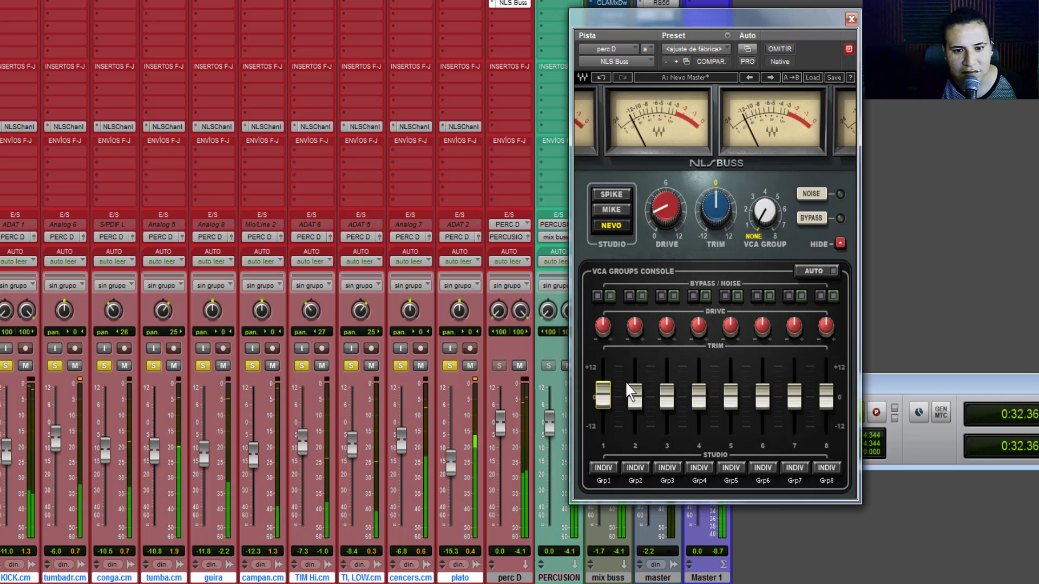
drag(602, 395, 605, 403)
key(space)
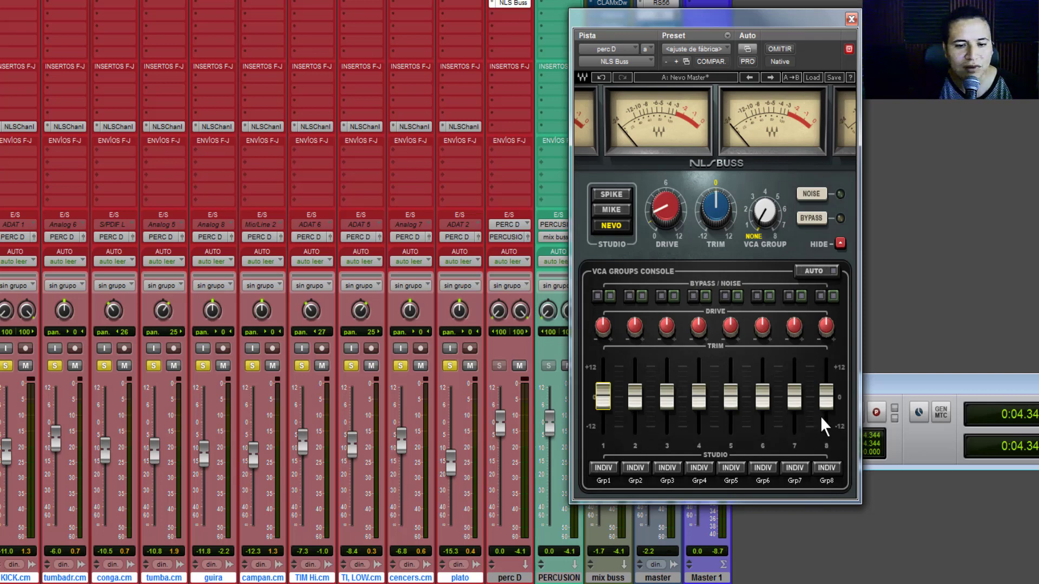
mouse_move(702, 403)
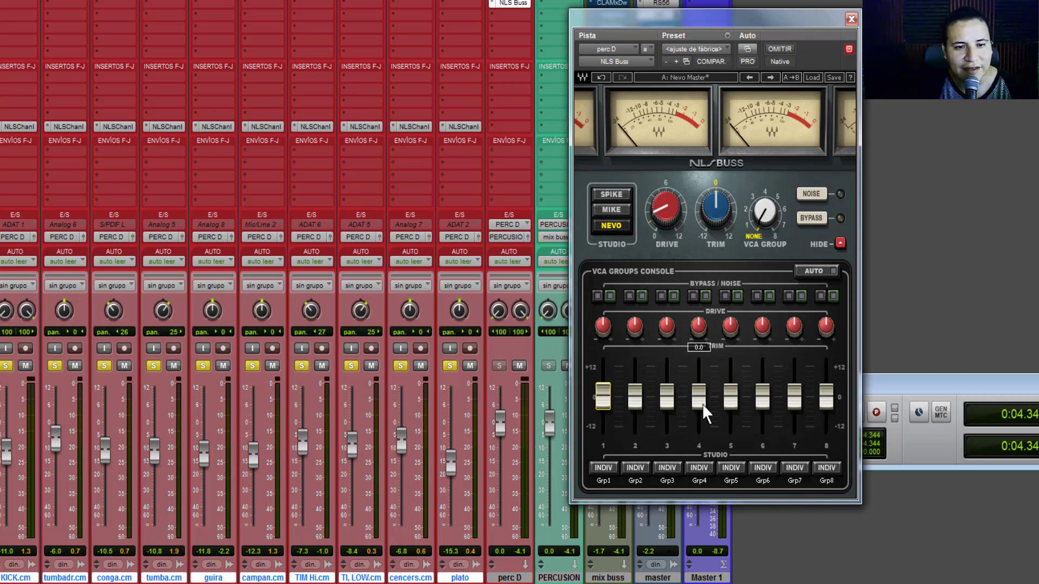